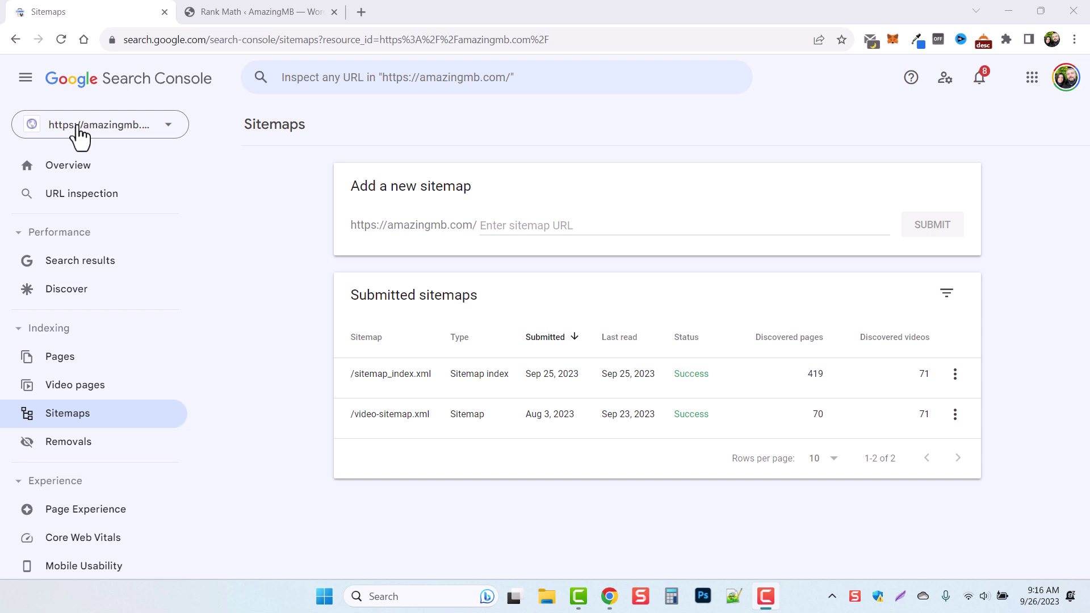
From the Rank Math admin bar, open the AmazingMB live homepage in a new tab and browse its latest posts.
left_click(271, 14)
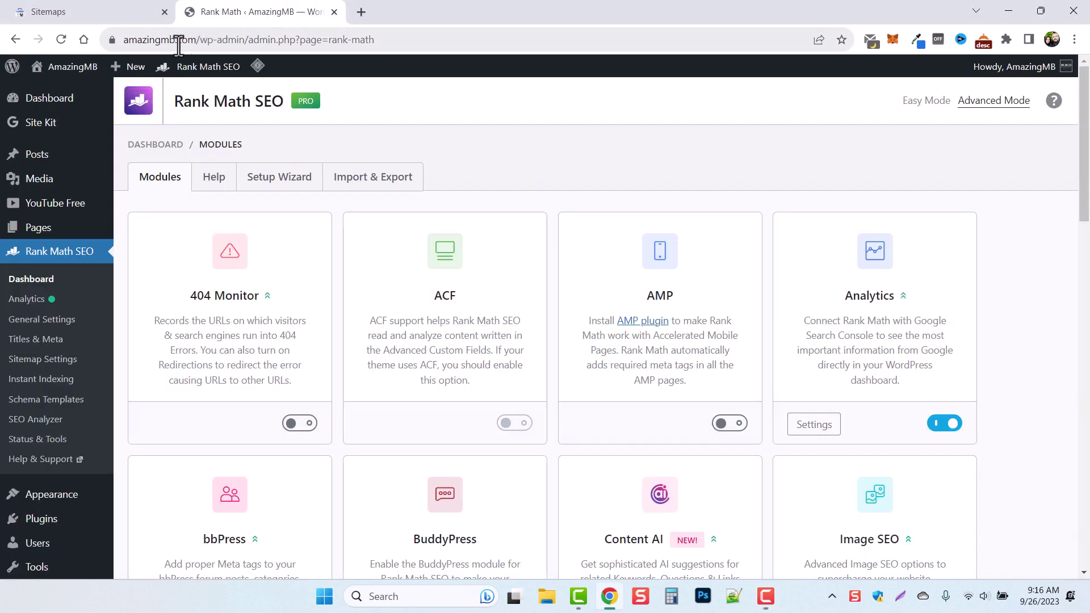
mouse_move(71, 68)
middle_click(49, 90)
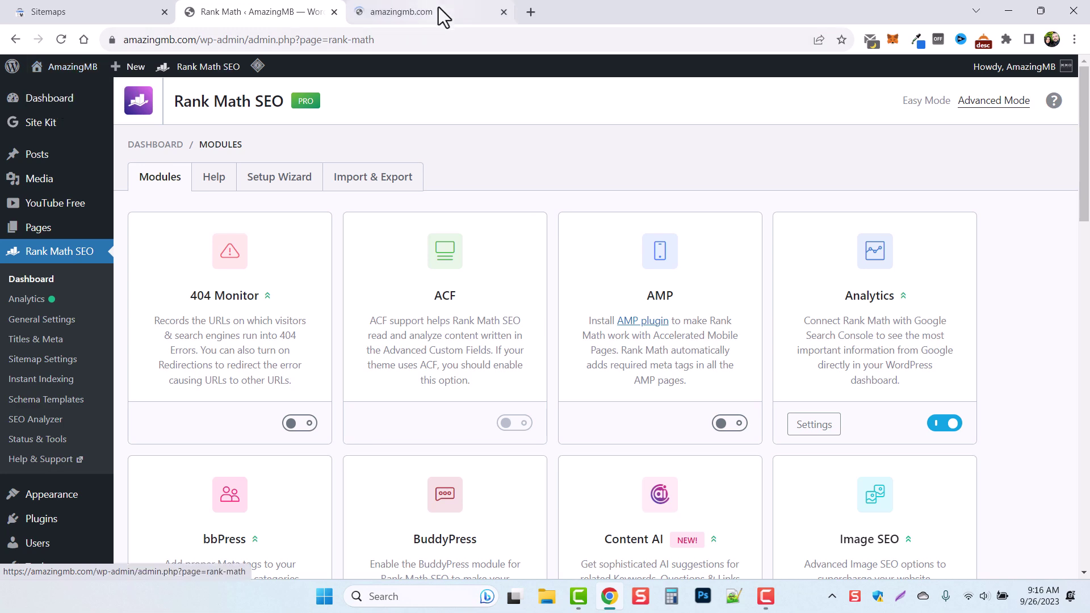
left_click(439, 9)
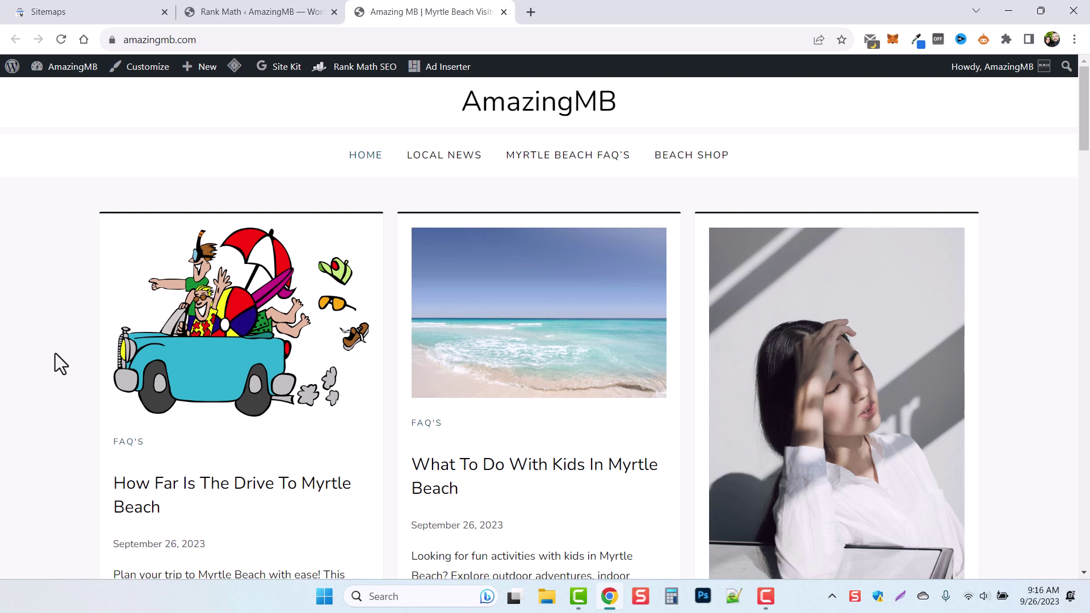
scroll(462, 312, "down", 10)
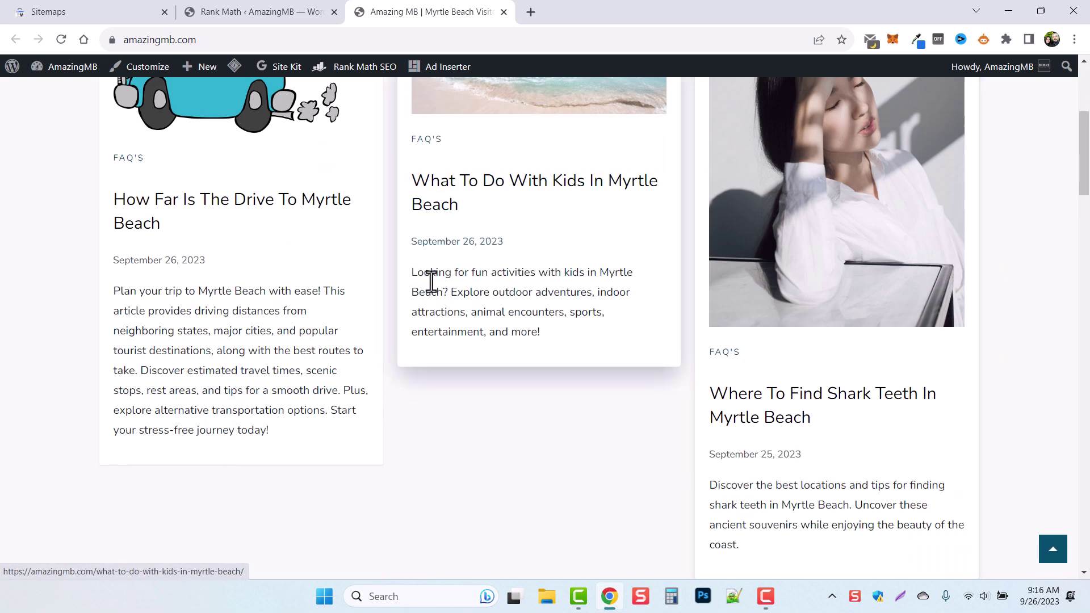
scroll(555, 328, "up", 10)
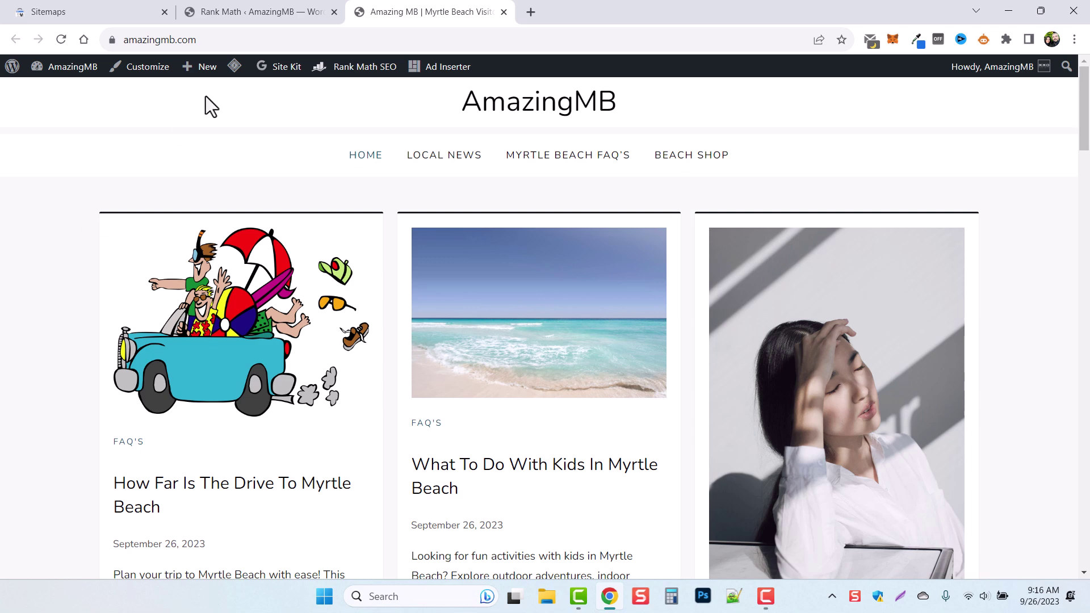
Go back to Rank Math's Modules page and find the enabled Sitemap and Video Sitemap cards.
left_click(248, 12)
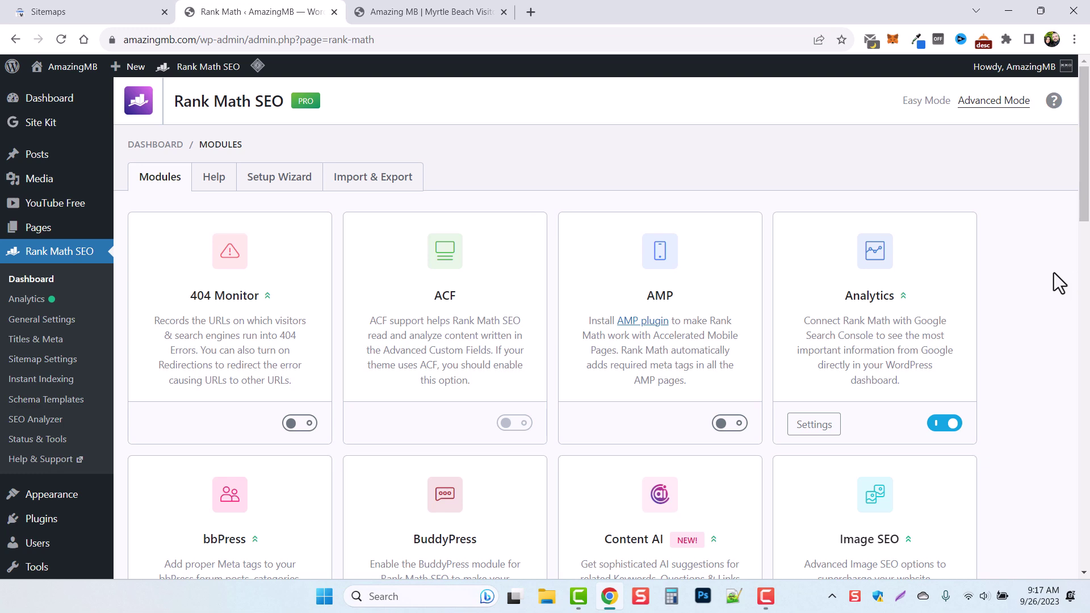
scroll(1047, 336, "down", 5)
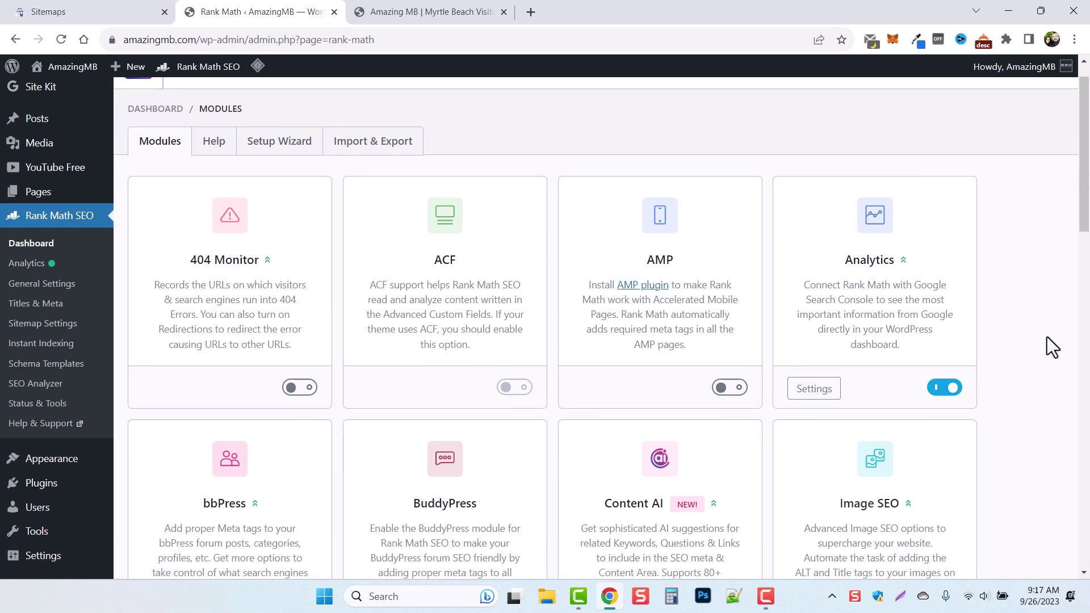
scroll(1045, 332, "down", 8)
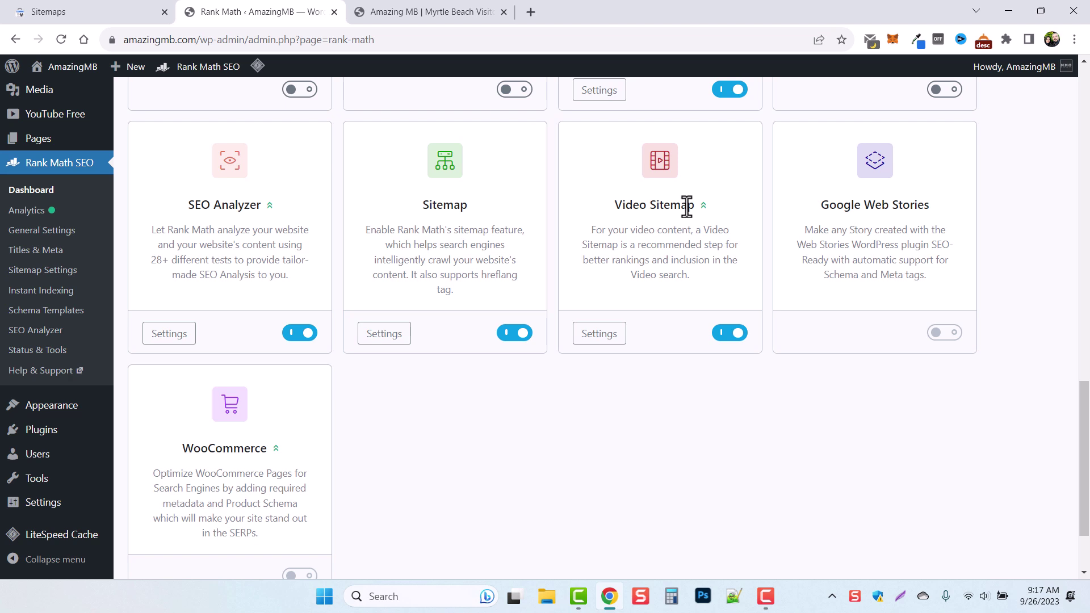
scroll(649, 454, "up", 1)
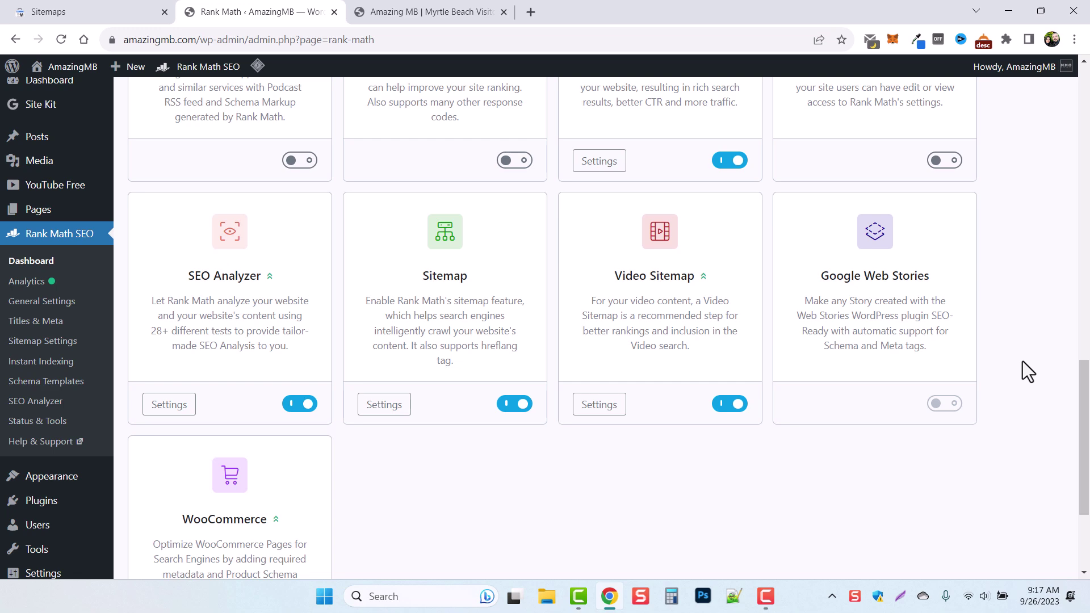
scroll(348, 370, "up", 7)
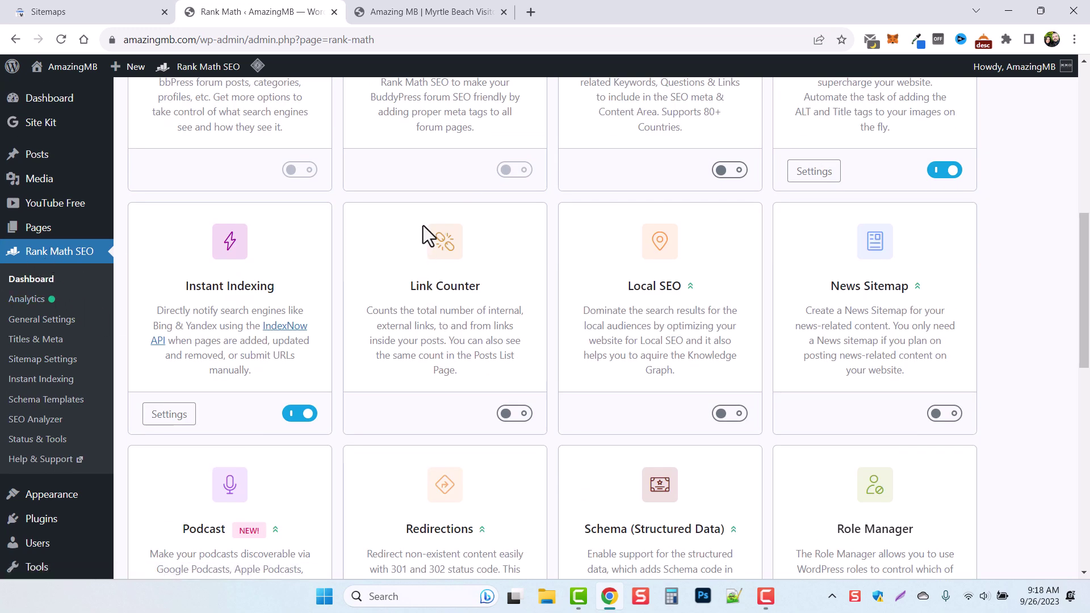
scroll(501, 392, "down", 9)
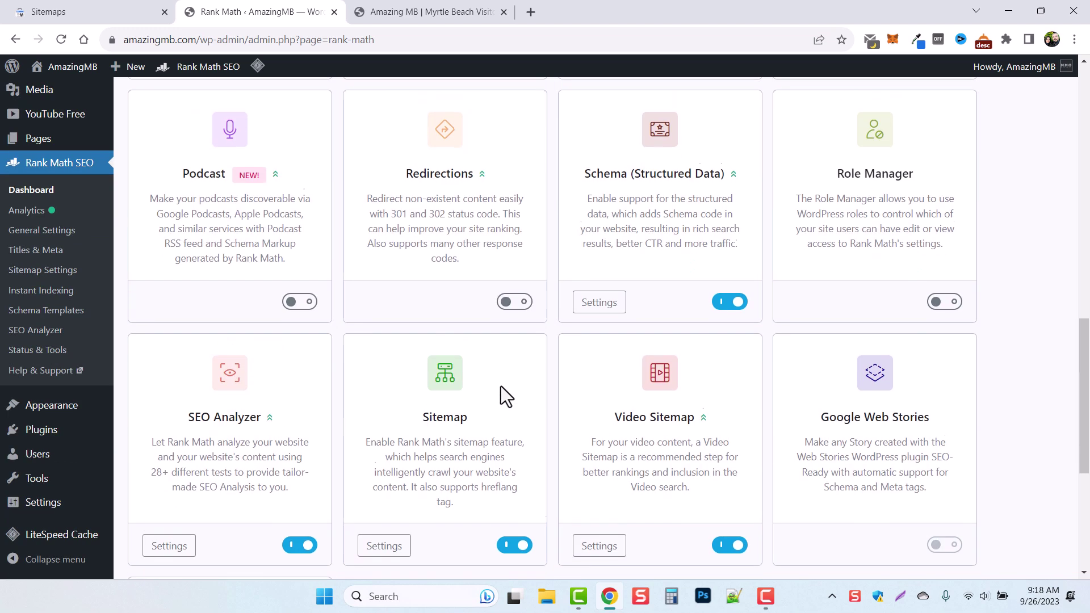
scroll(483, 253, "up", 3)
scroll(474, 234, "down", 1)
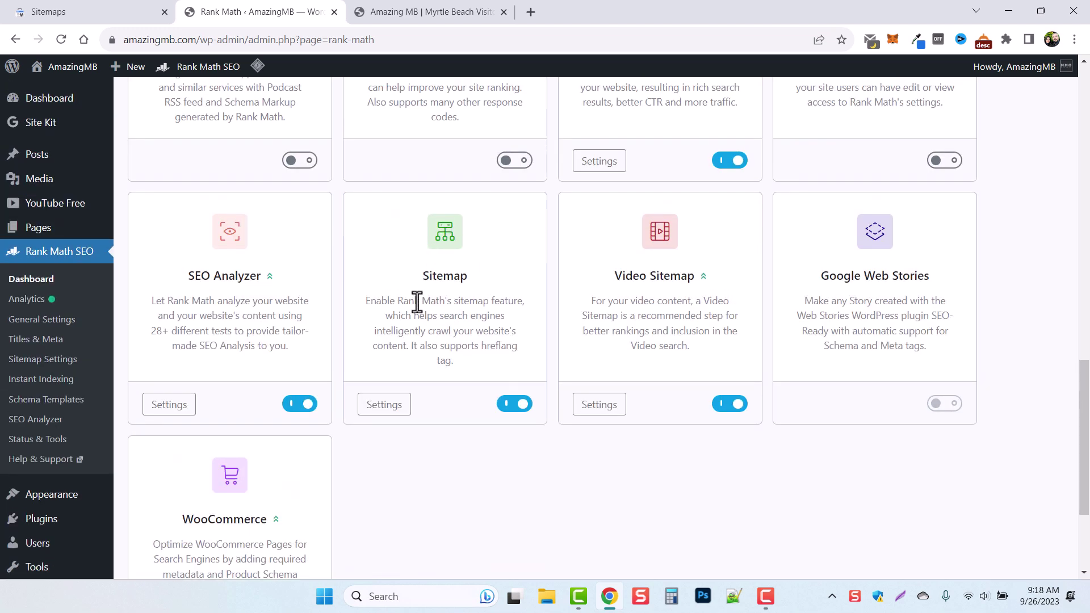
Open the Sitemap module settings and copy 'sitemap_index.xml' from the sitemap index address.
left_click(386, 406)
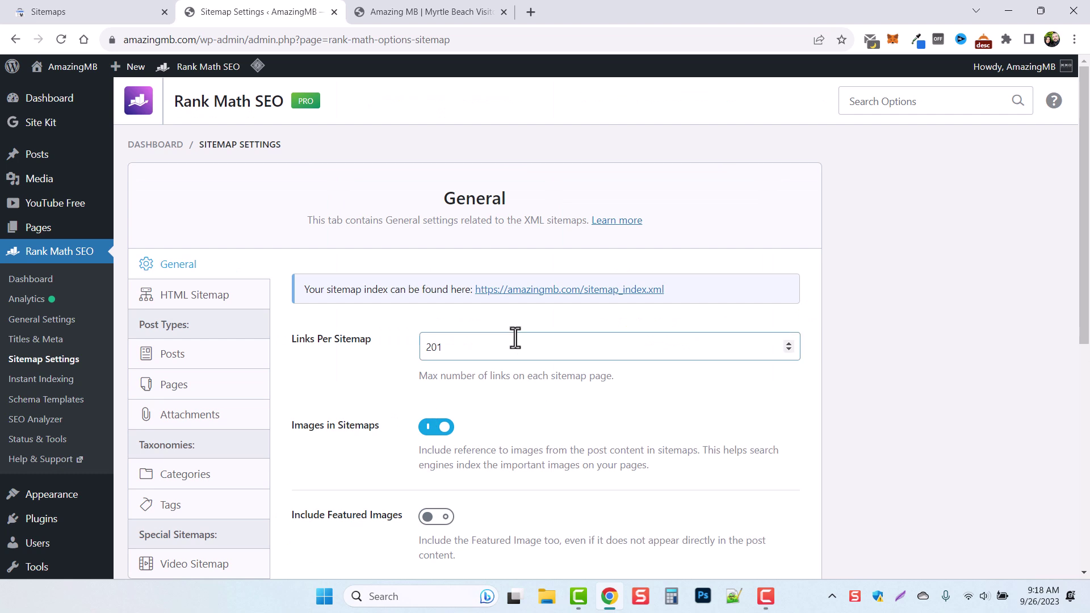
left_click_drag(304, 290, 466, 289)
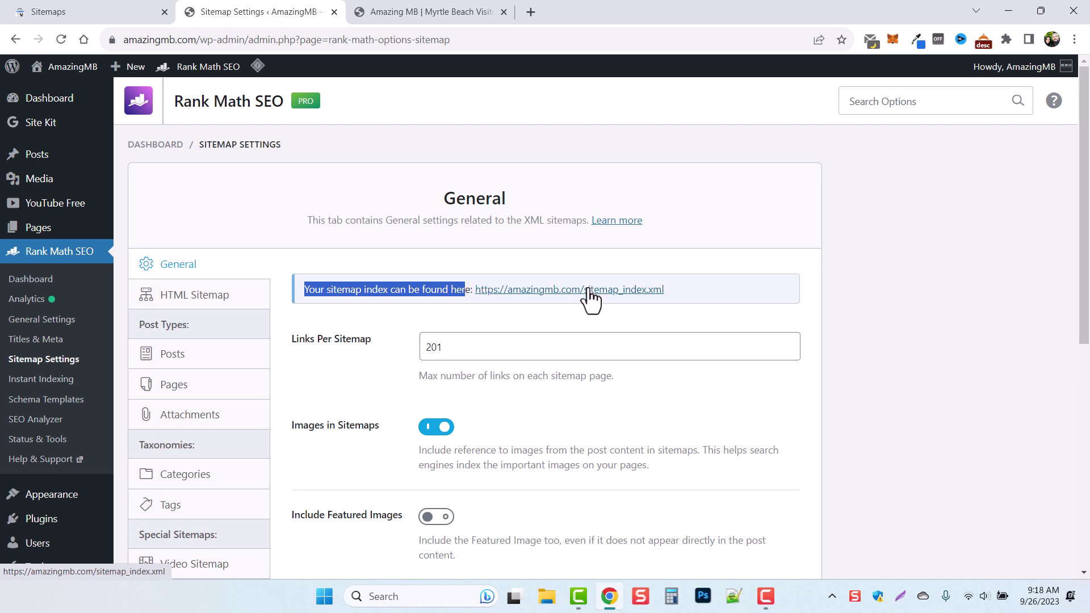
left_click_drag(668, 292, 608, 297)
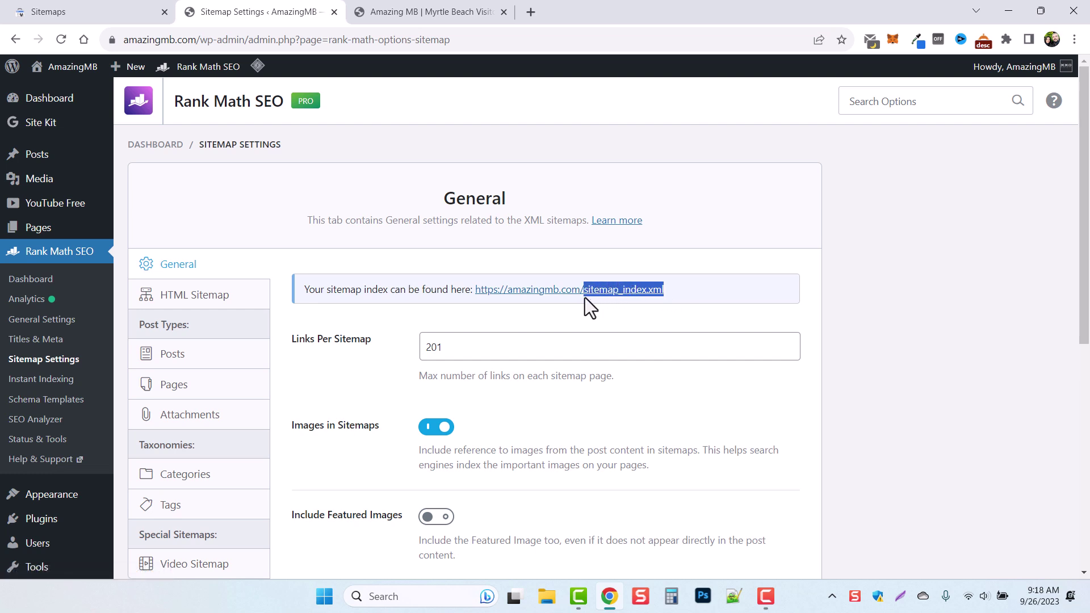
right_click(632, 291)
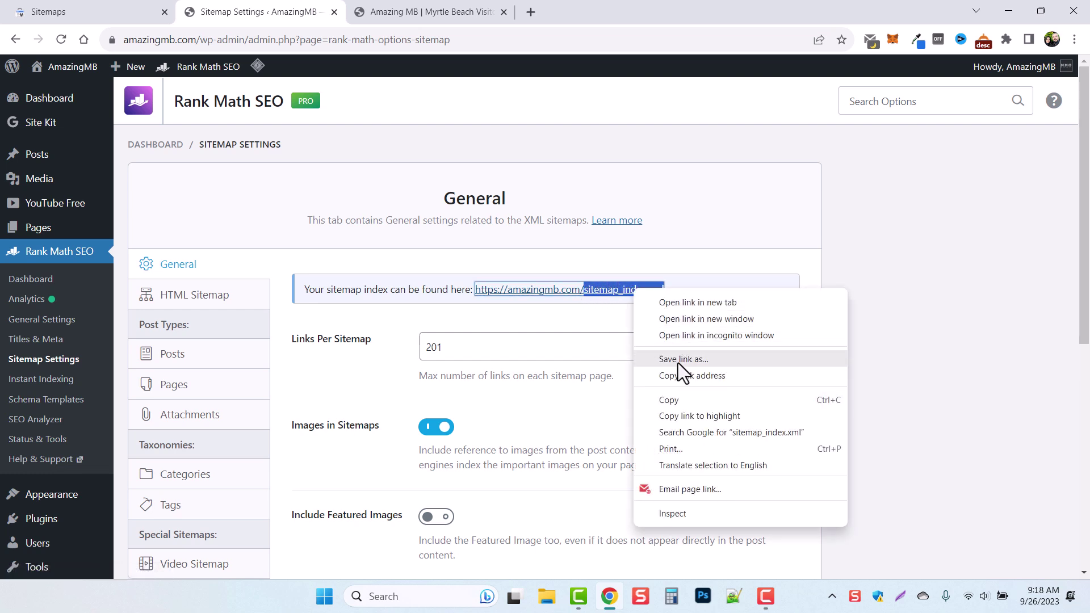
left_click(678, 398)
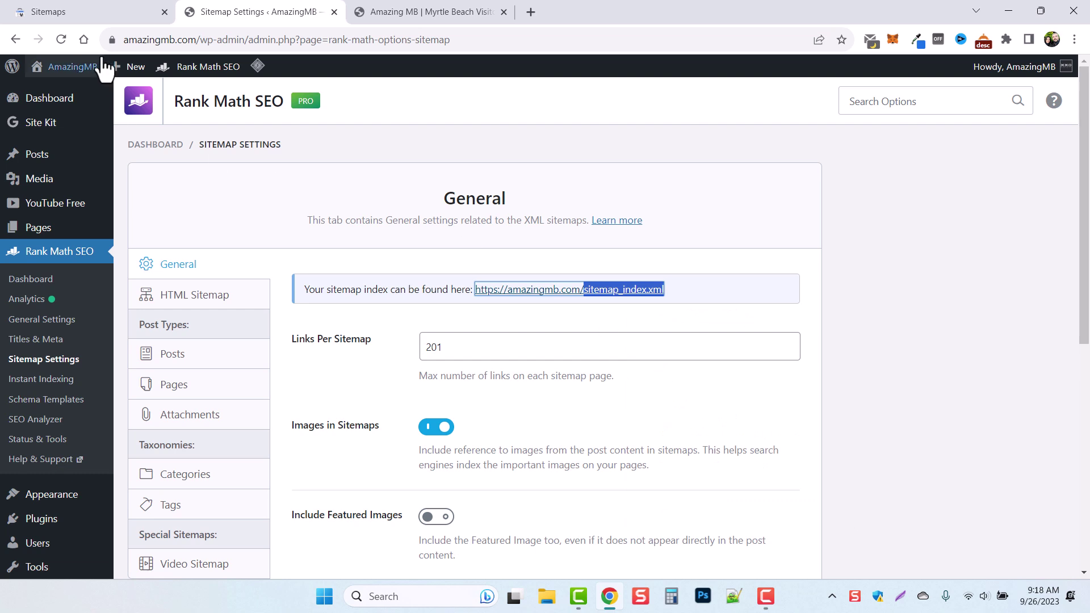
Paste 'sitemap_index.xml' into Search Console's add-sitemap field, then return to Rank Math's Sitemap Settings.
left_click(104, 13)
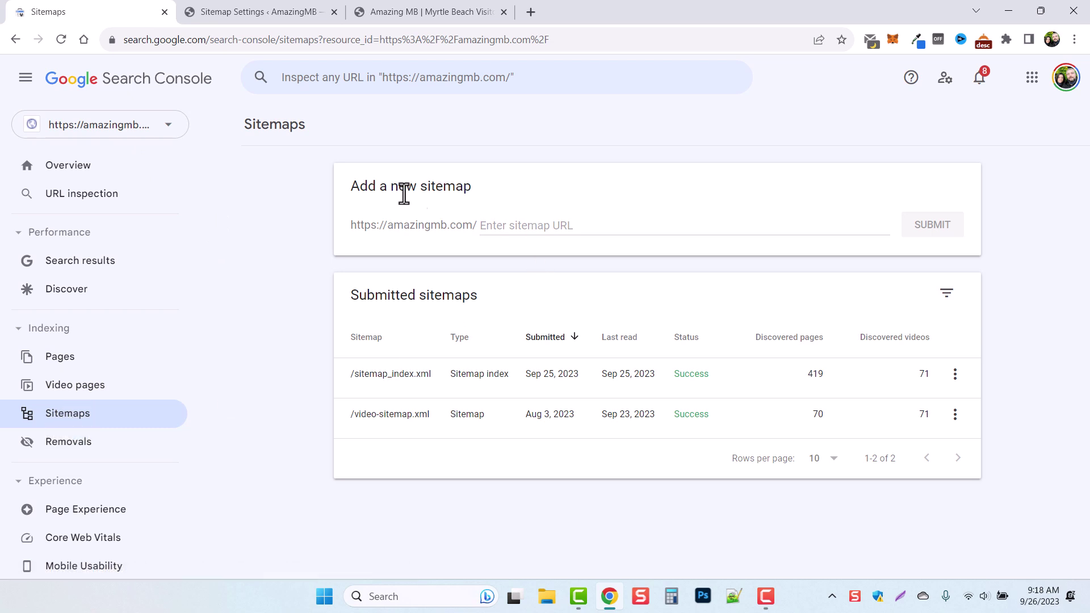
right_click(529, 226)
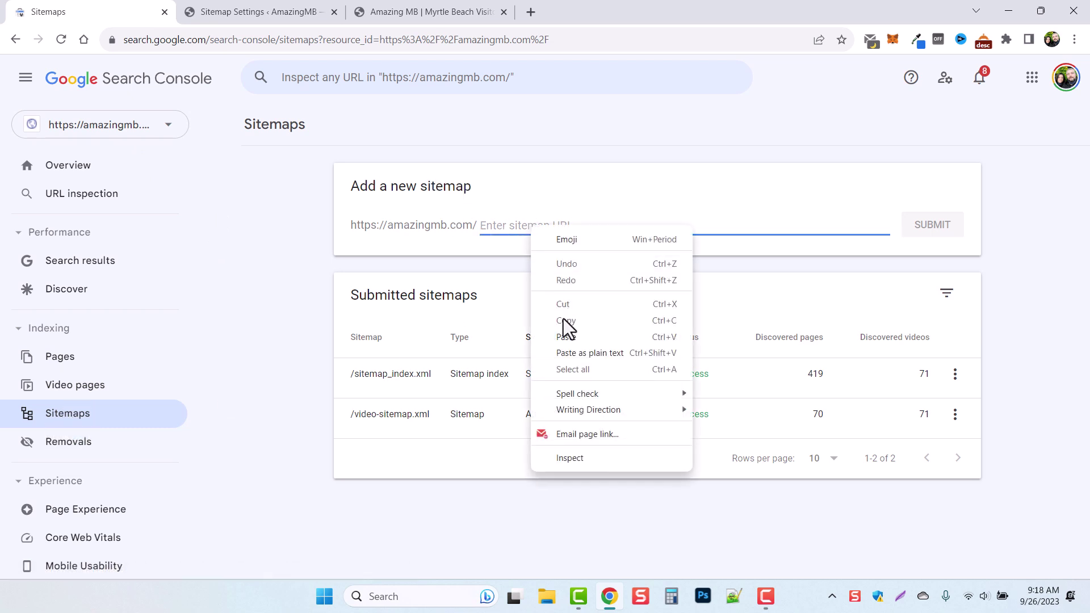
left_click(566, 336)
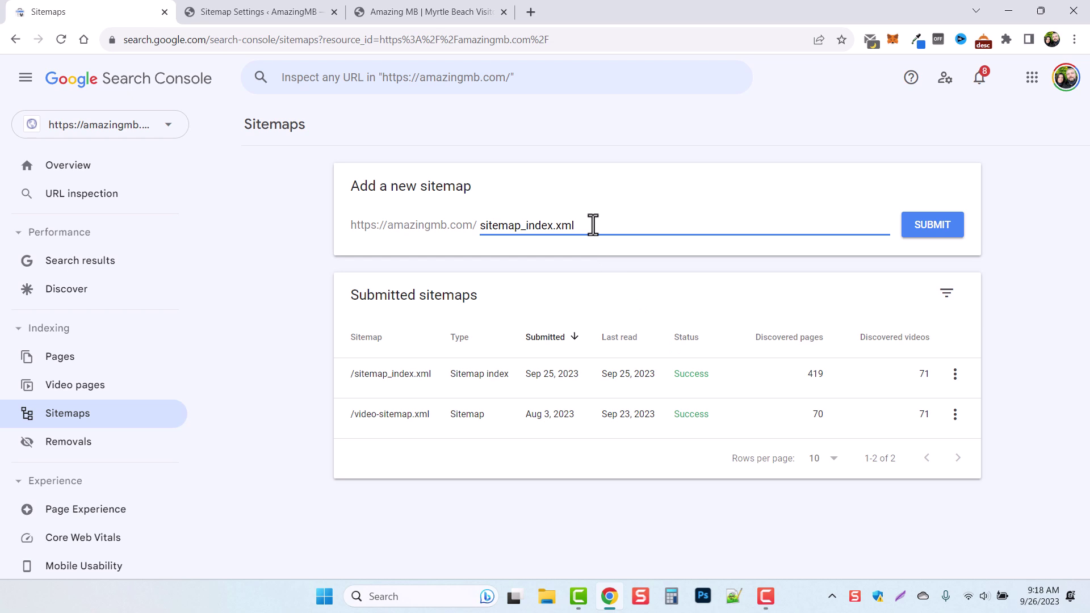
left_click(256, 11)
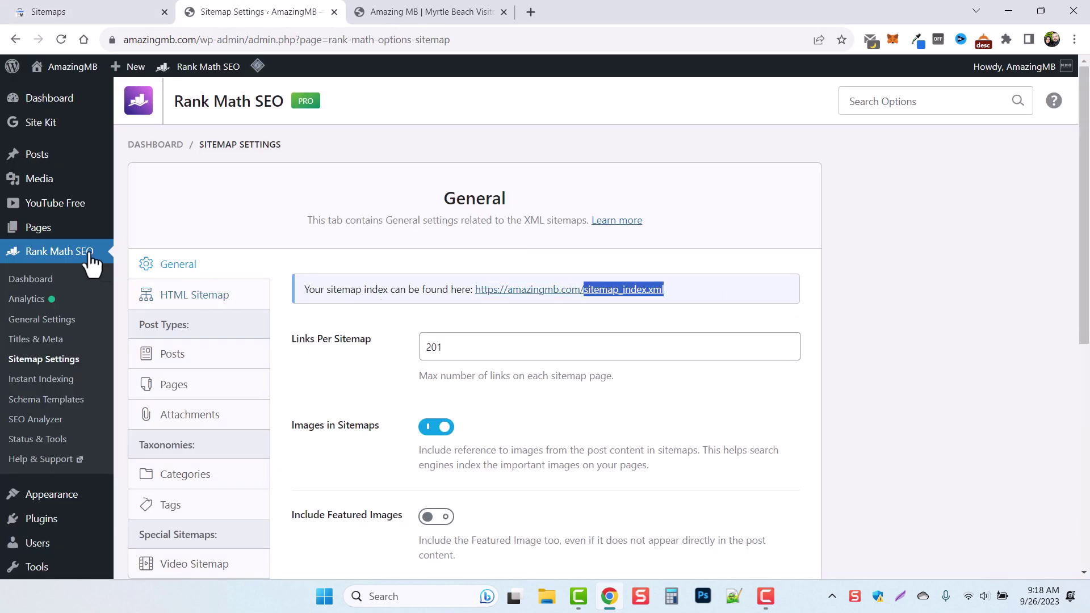
Open the Video Sitemap module's settings and select the video-sitemap.xml address for copying.
left_click(69, 251)
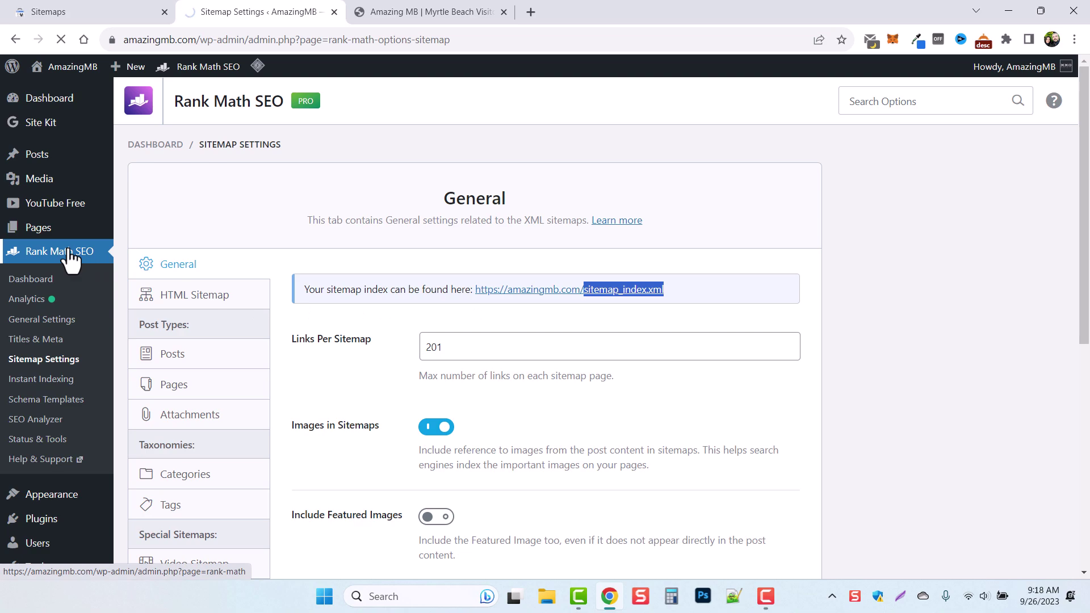
scroll(730, 362, "down", 10)
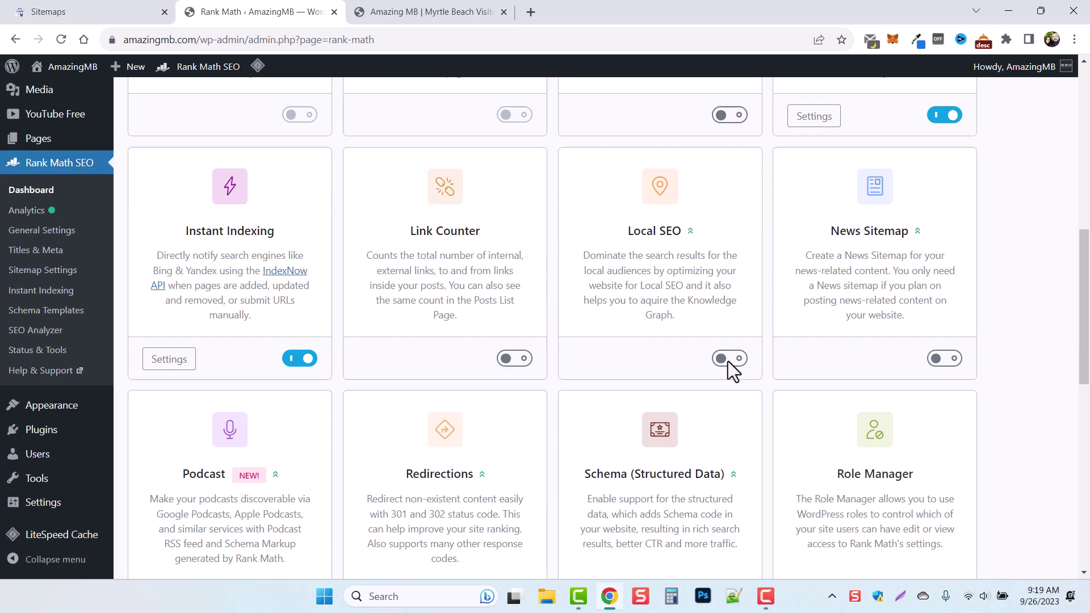
scroll(728, 361, "down", 9)
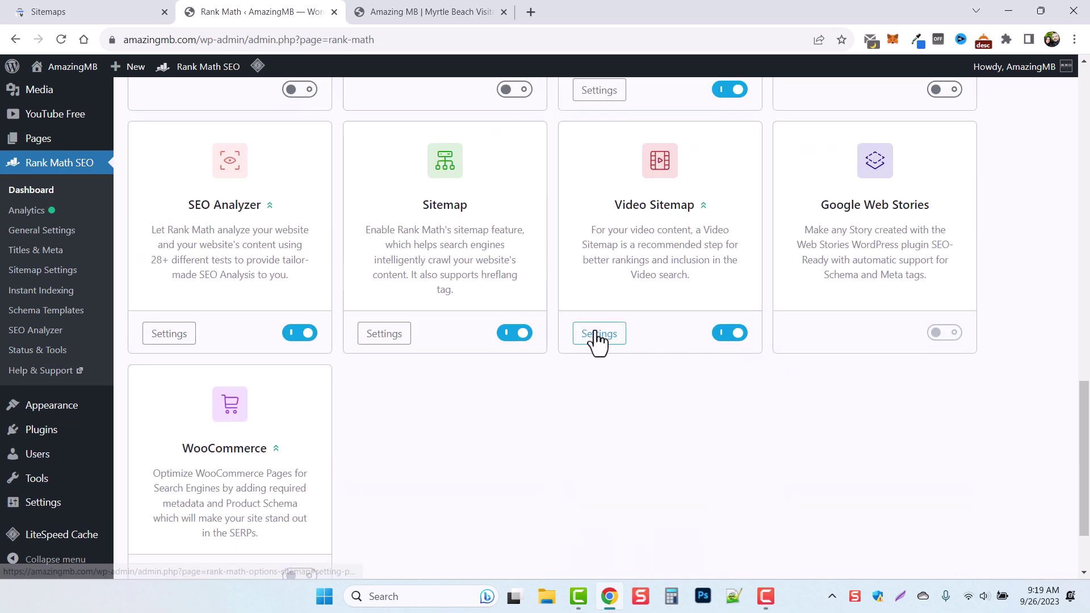
left_click(597, 335)
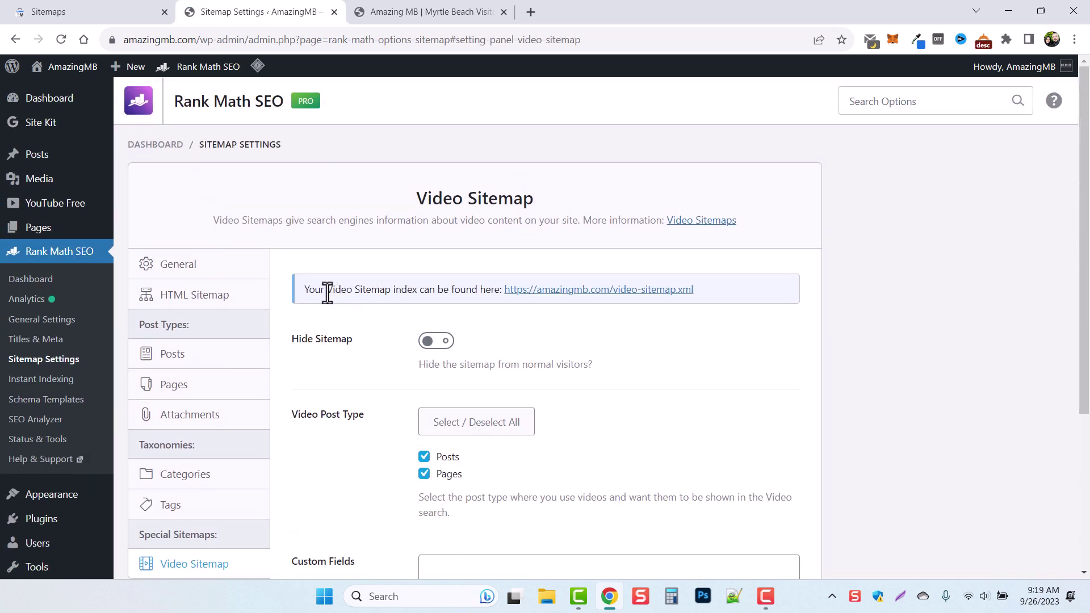
left_click_drag(328, 289, 401, 289)
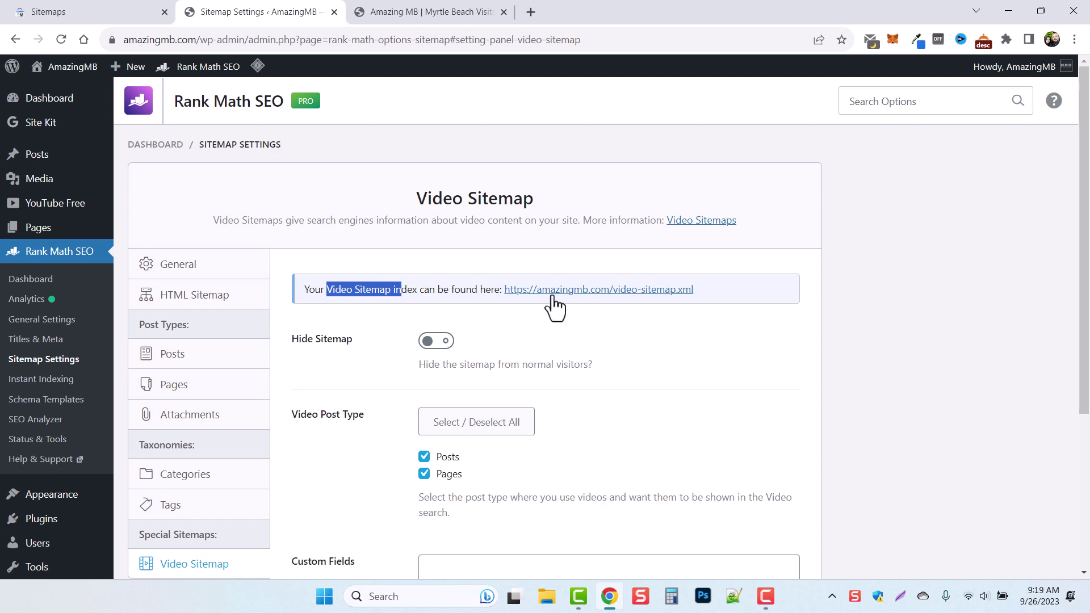
left_click_drag(706, 291, 622, 305)
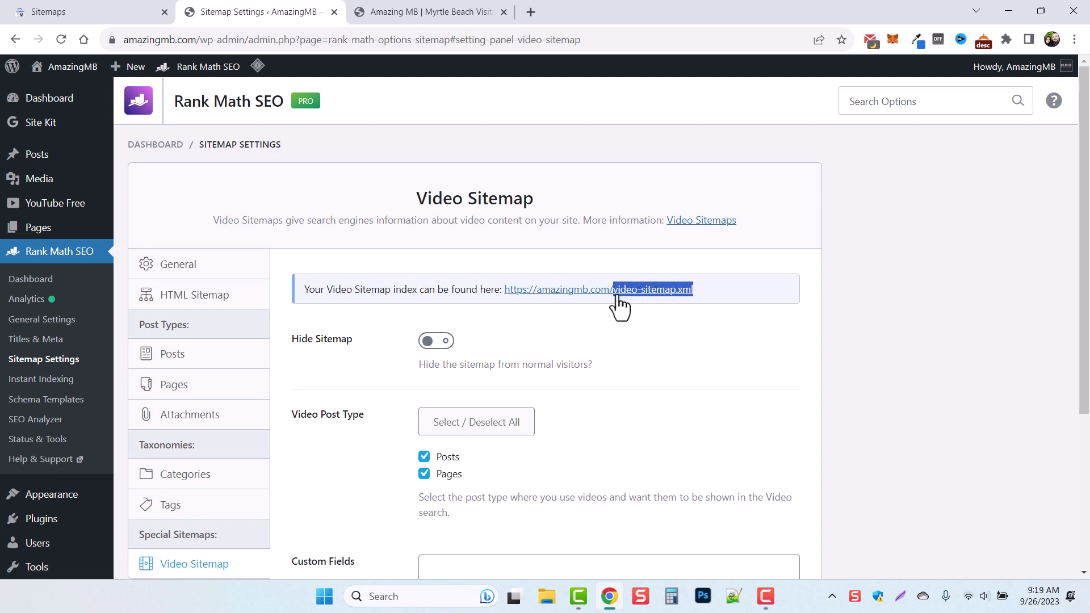
right_click(676, 294)
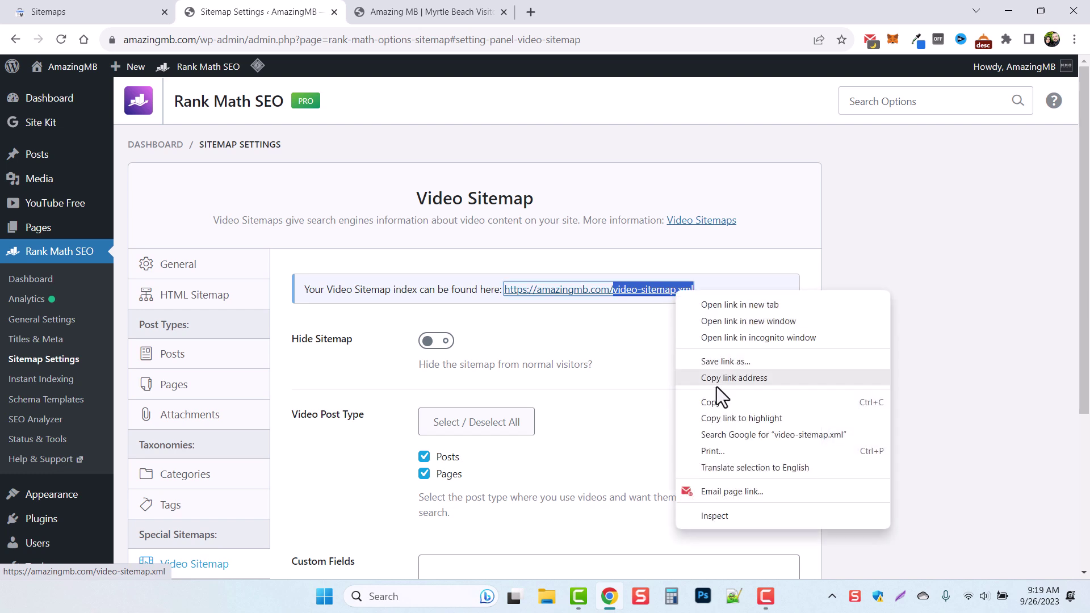
Copy the video sitemap link, then copy 'sitemap_index.xml' from Search Console's add-sitemap field.
left_click(716, 398)
left_click(116, 13)
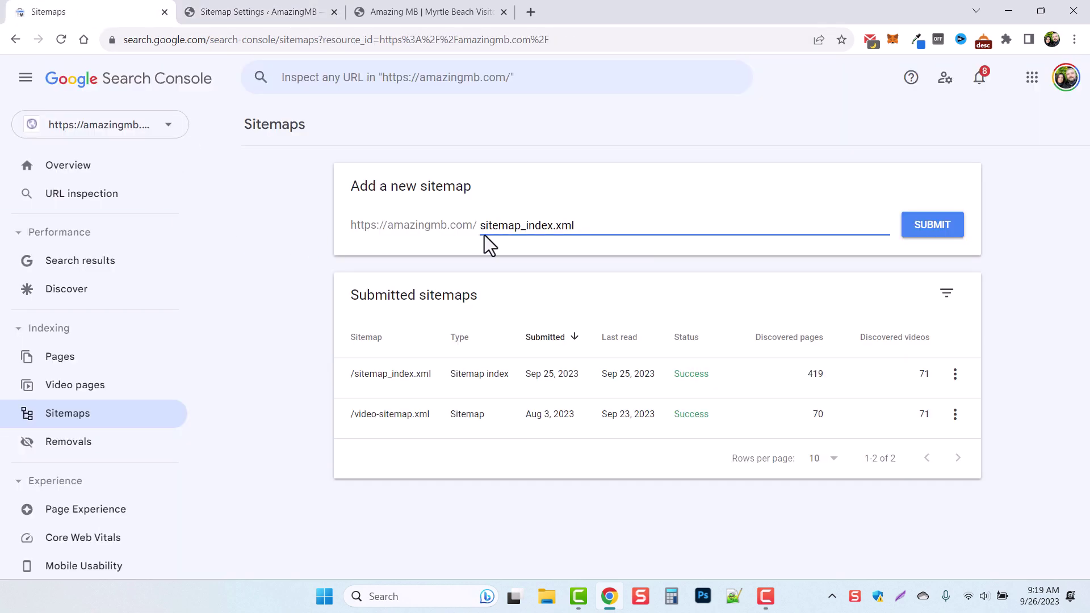
left_click_drag(591, 224, 449, 211)
right_click(521, 224)
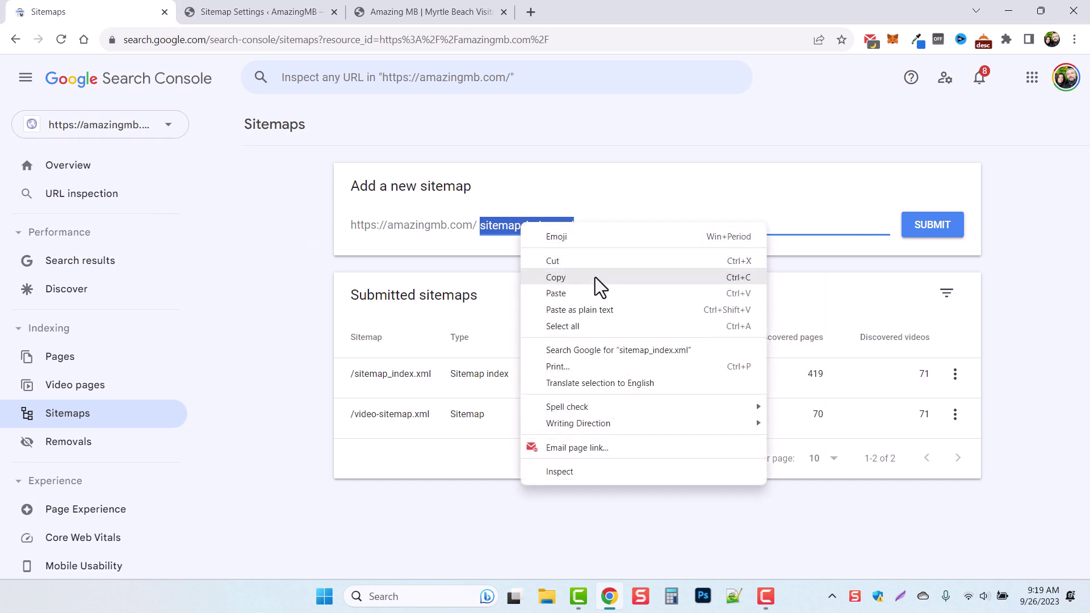
left_click(595, 278)
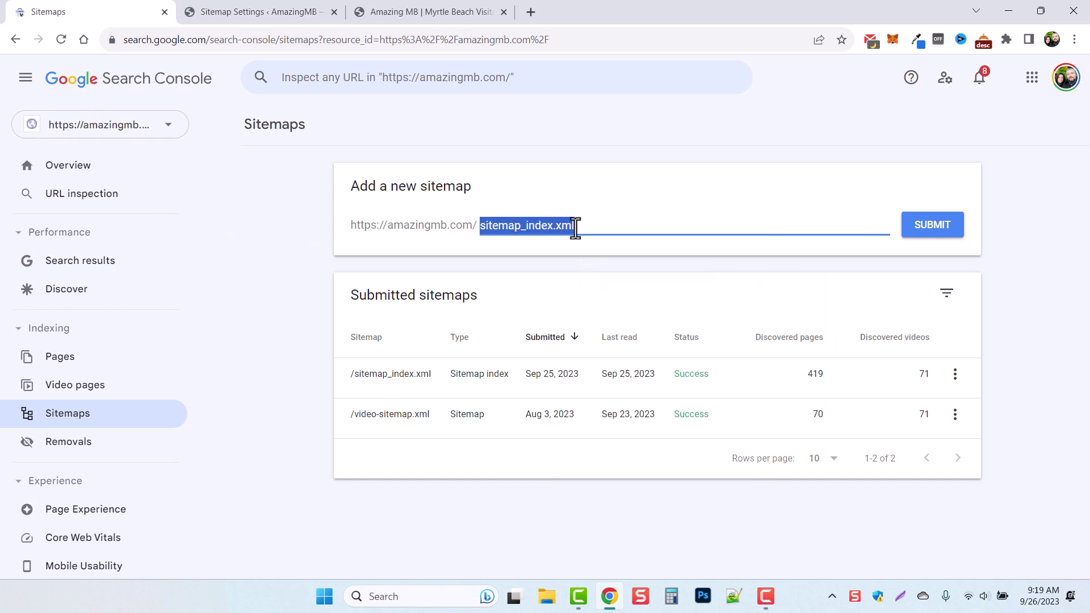
Delete 'sitemap_index.xml' from the add-sitemap field and return to the Sitemap Settings tab.
left_click(605, 224)
left_click_drag(606, 224, 435, 225)
key("BackSpace")
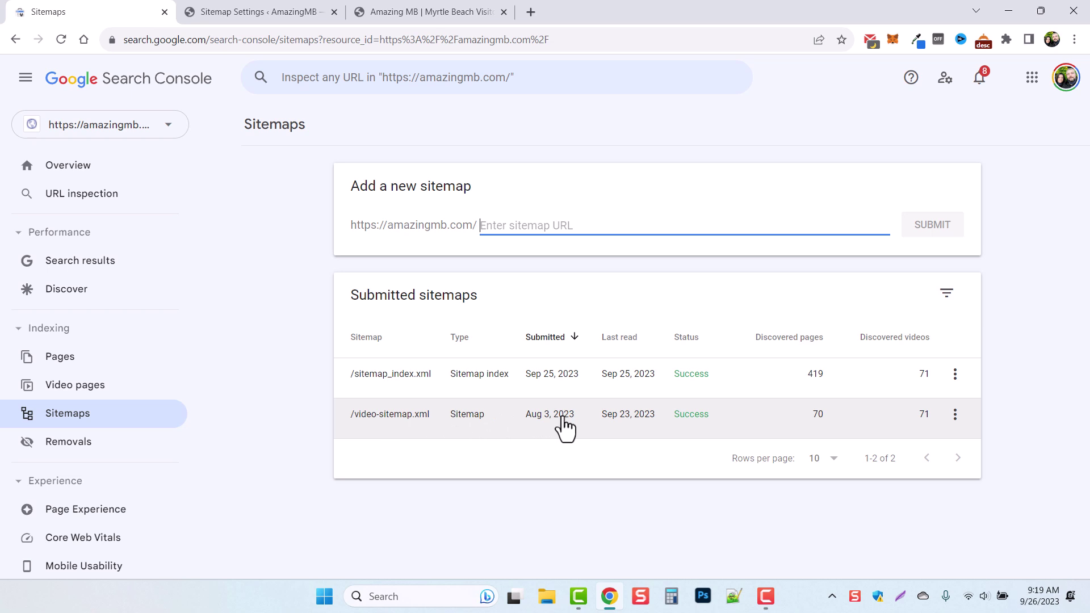
key("ctrl+Tab")
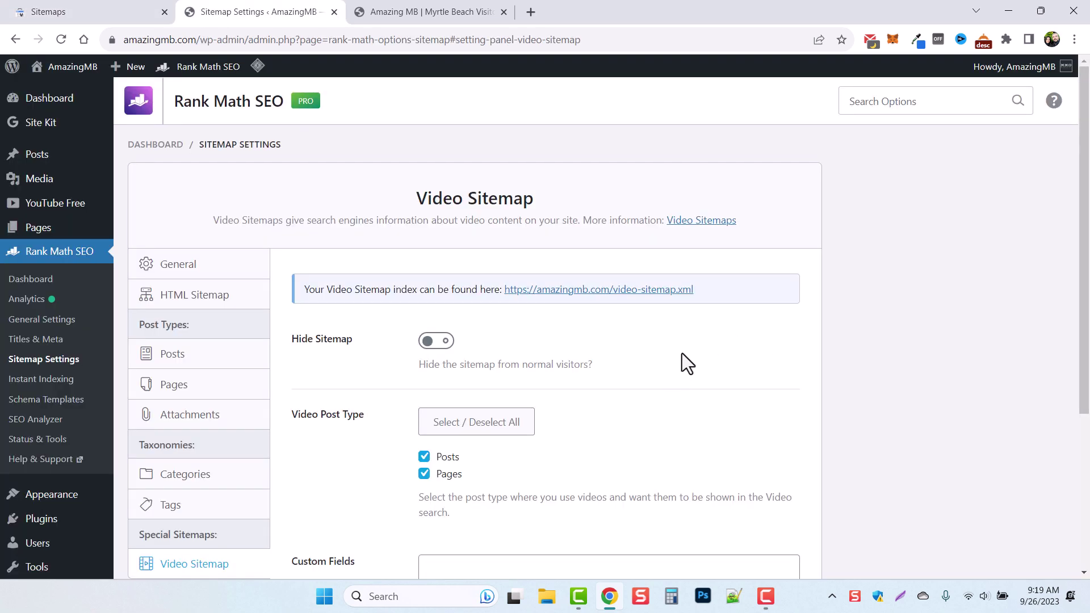
left_click(85, 12)
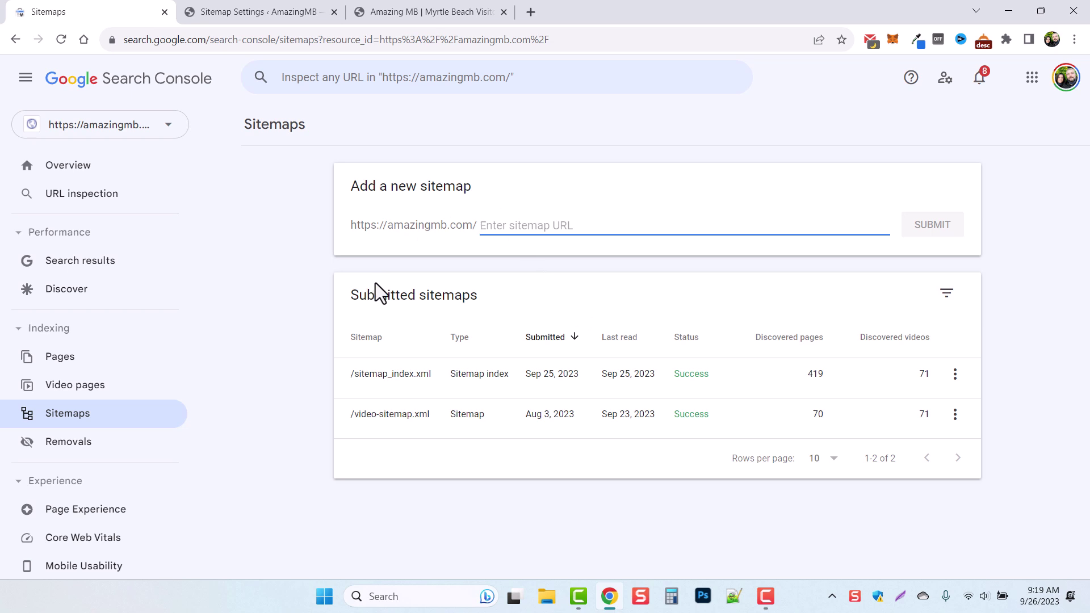
left_click(302, 14)
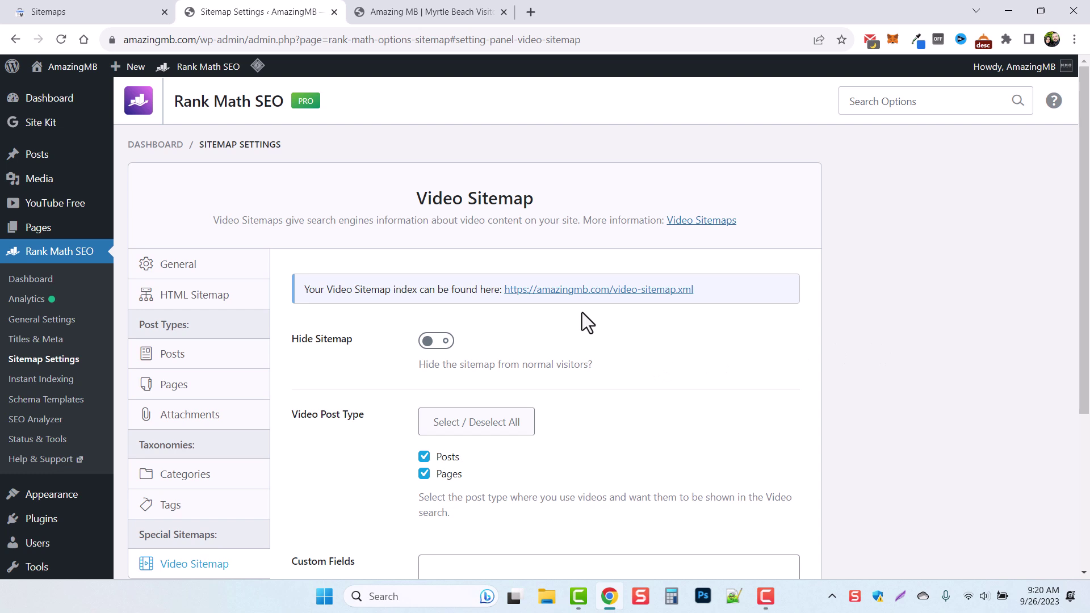
left_click_drag(324, 289, 417, 291)
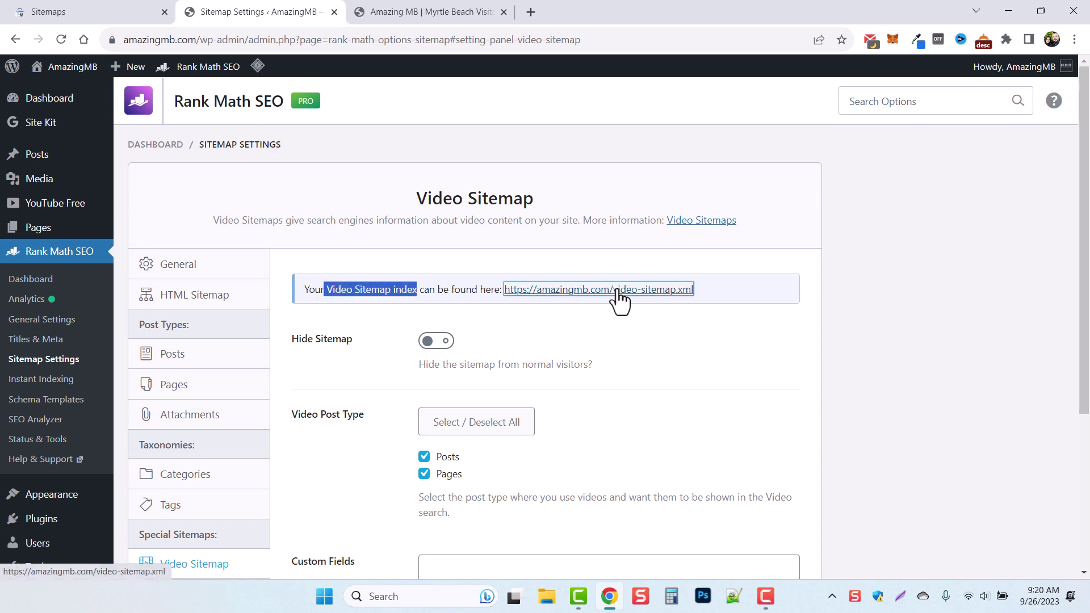
Open video-sitemap.xml in a new tab and scroll through its list of 71 video URLs.
middle_click(616, 290)
left_click(440, 10)
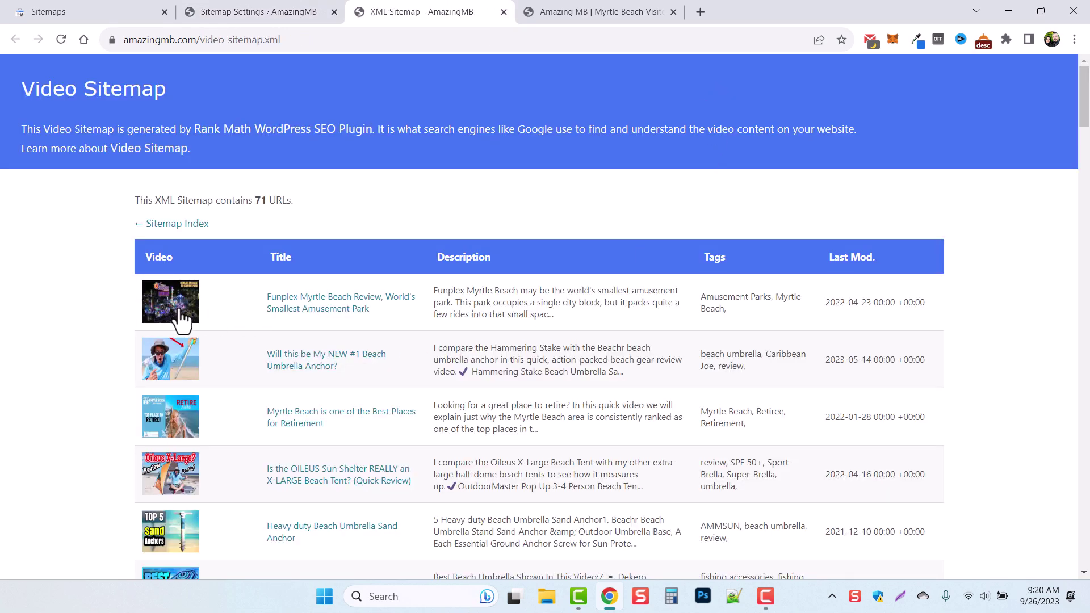
scroll(179, 310, "down", 10)
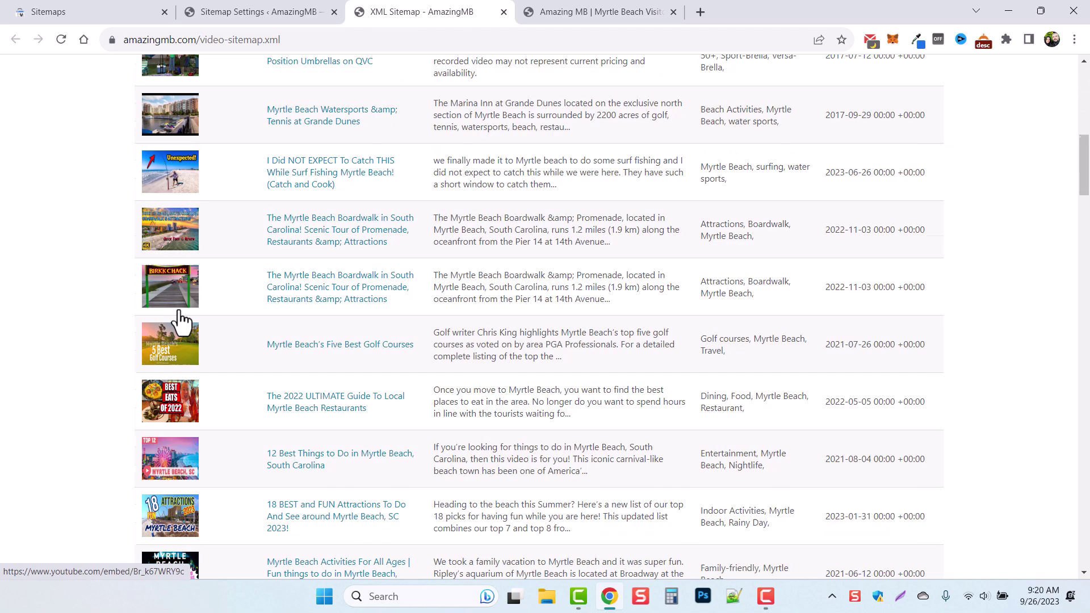
scroll(179, 310, "down", 4)
scroll(340, 346, "up", 15)
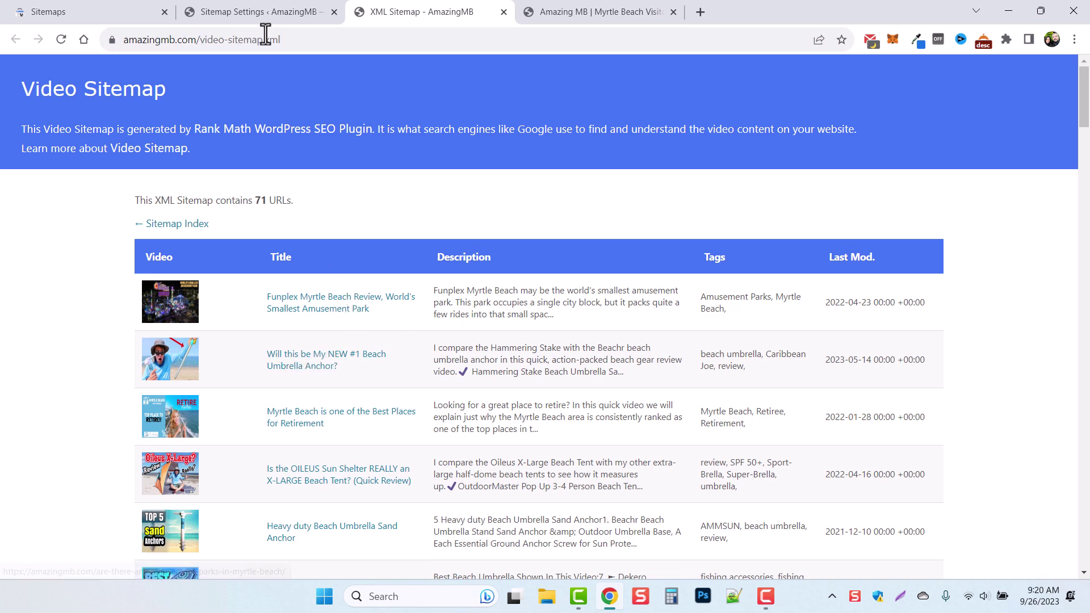
Run Generate Video Schema for Old Posts/Pages from Rank Math's Database Tools and confirm.
left_click(270, 12)
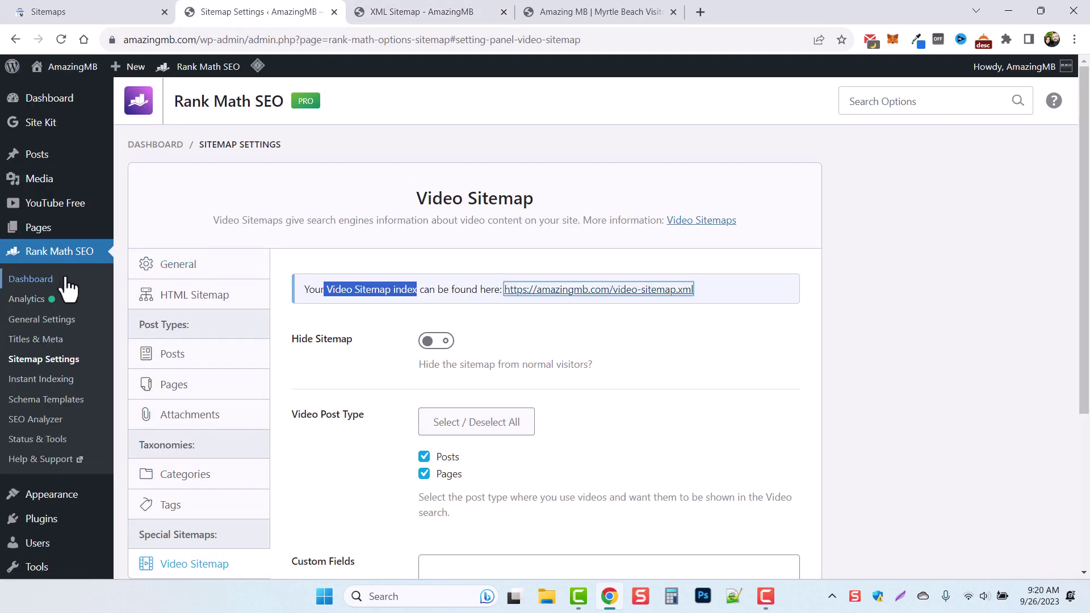
left_click(42, 439)
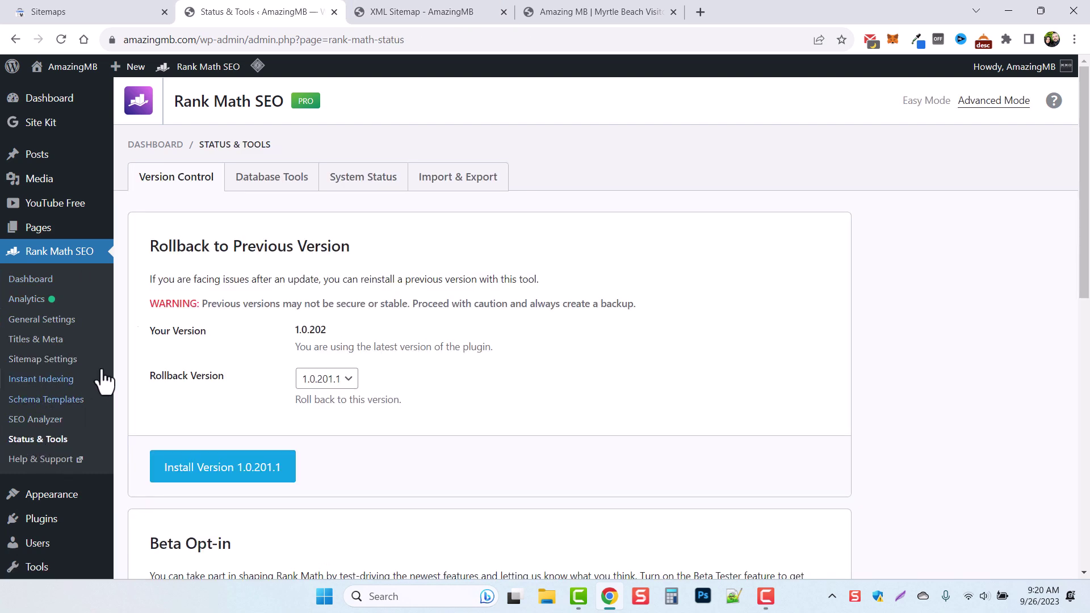
left_click(302, 182)
scroll(415, 445, "down", 8)
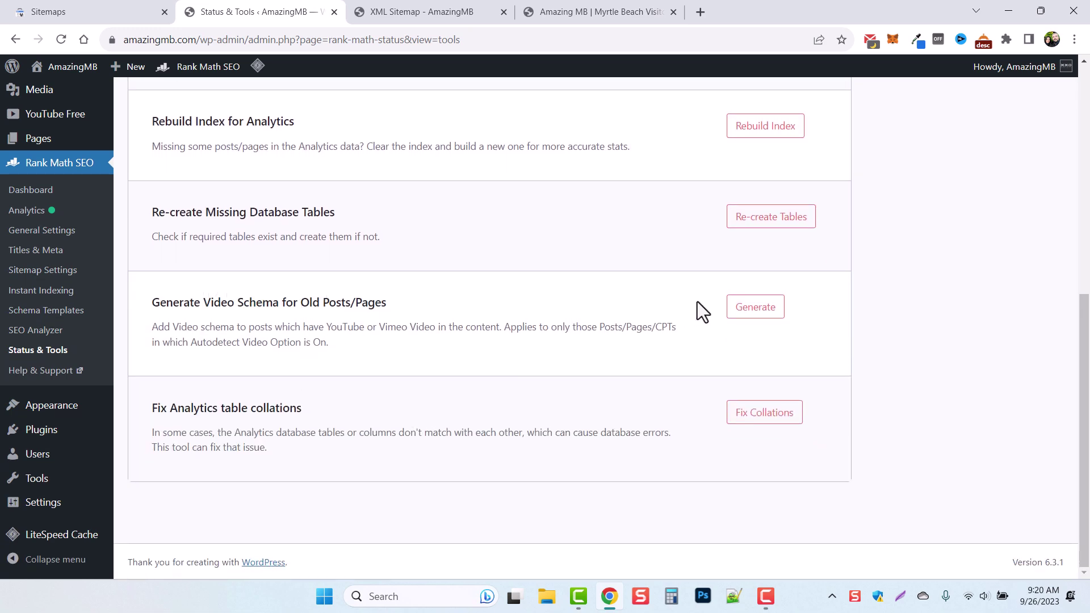
left_click(740, 314)
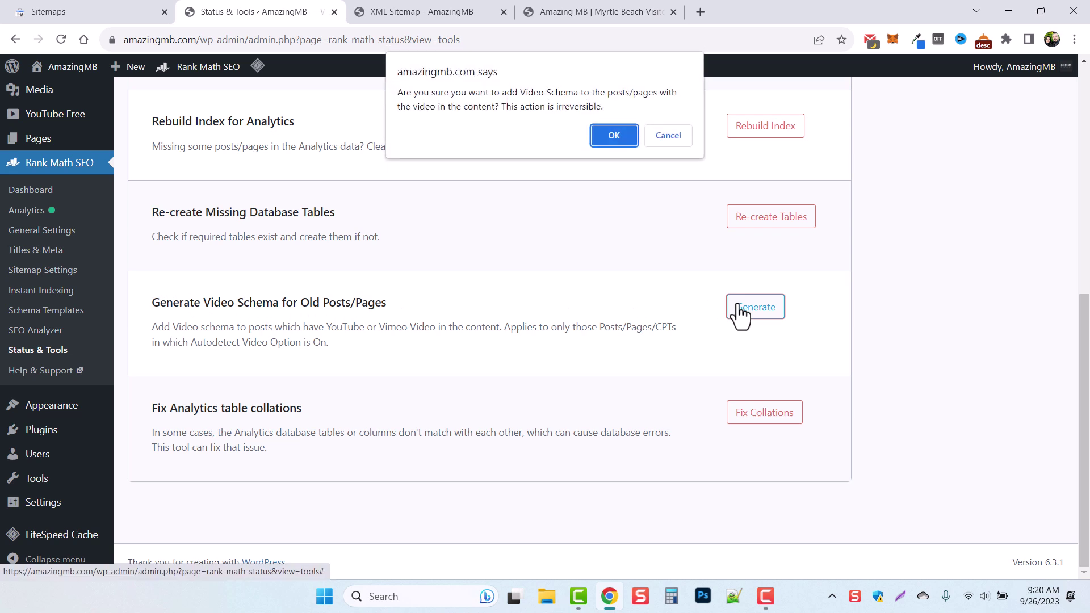
left_click(619, 131)
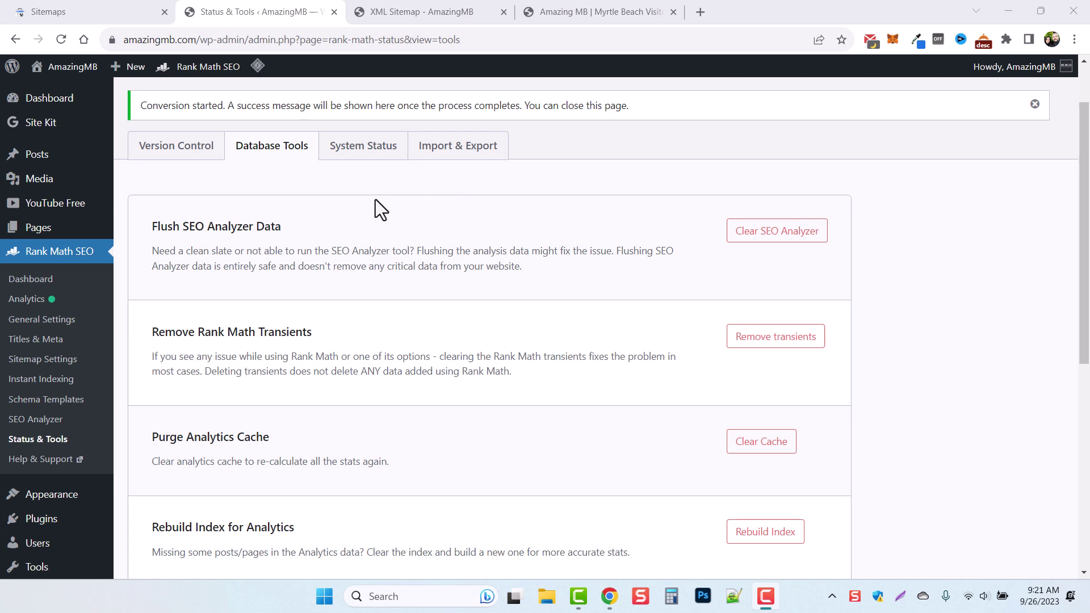
Open the Video Sitemap module's settings and open its sitemap link in a new tab.
left_click(61, 253)
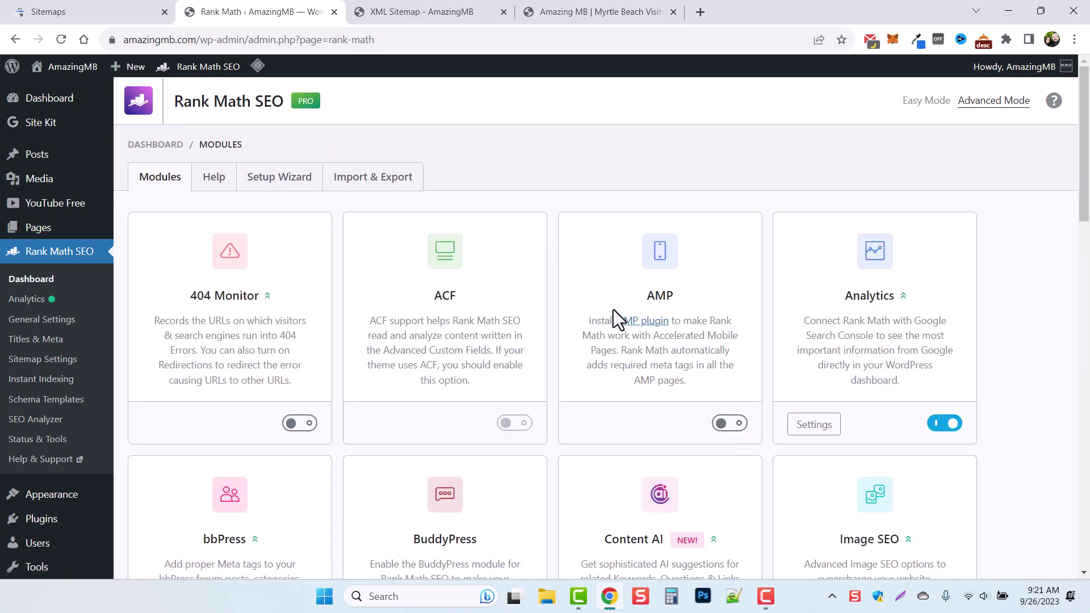
scroll(613, 309, "down", 15)
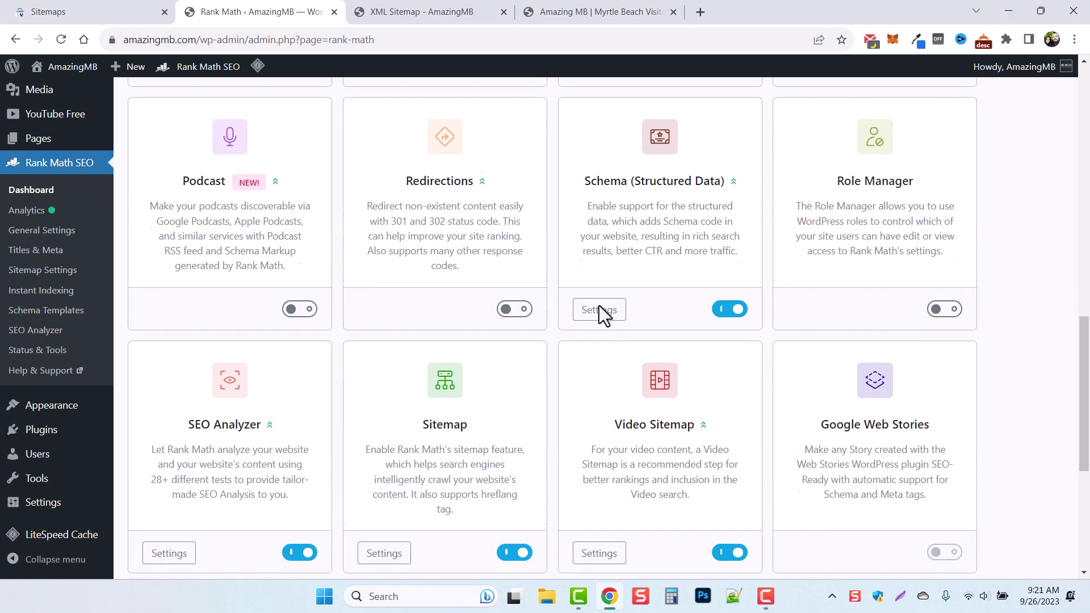
scroll(598, 305, "down", 5)
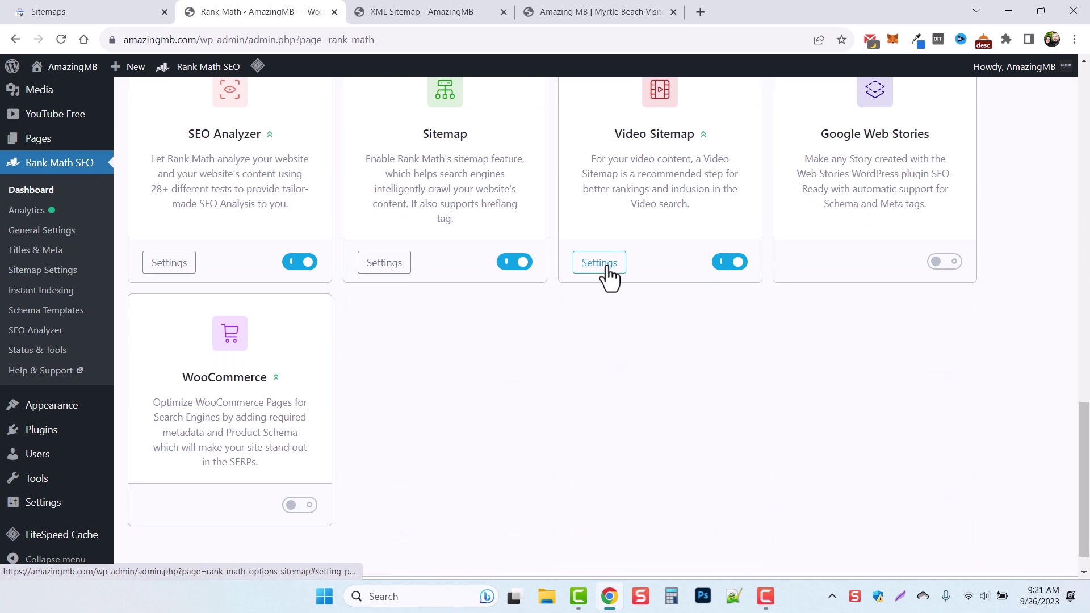
left_click(603, 266)
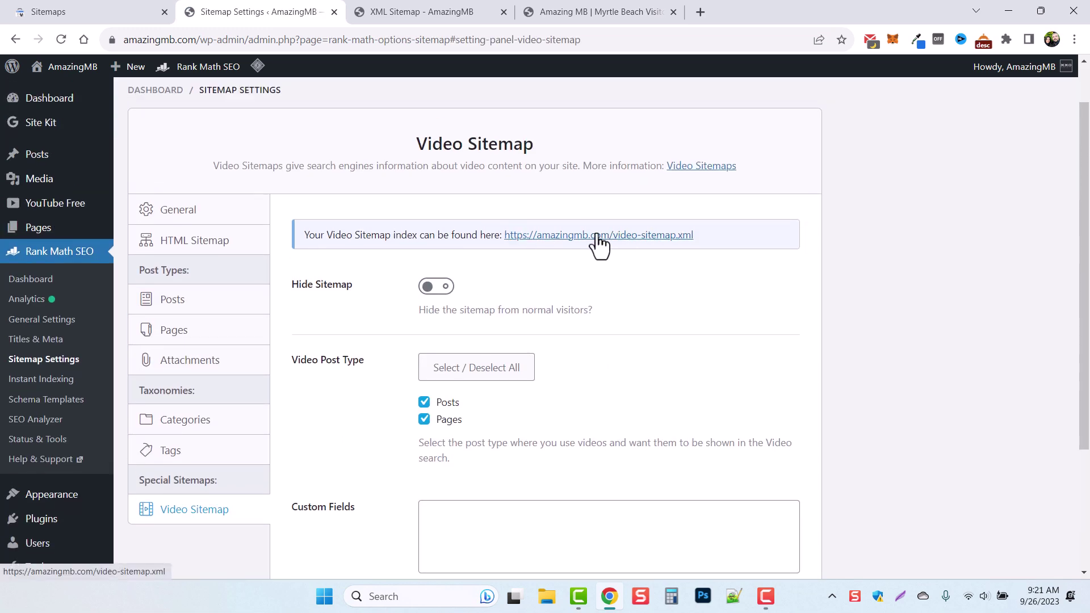
left_click(597, 236, "ctrl")
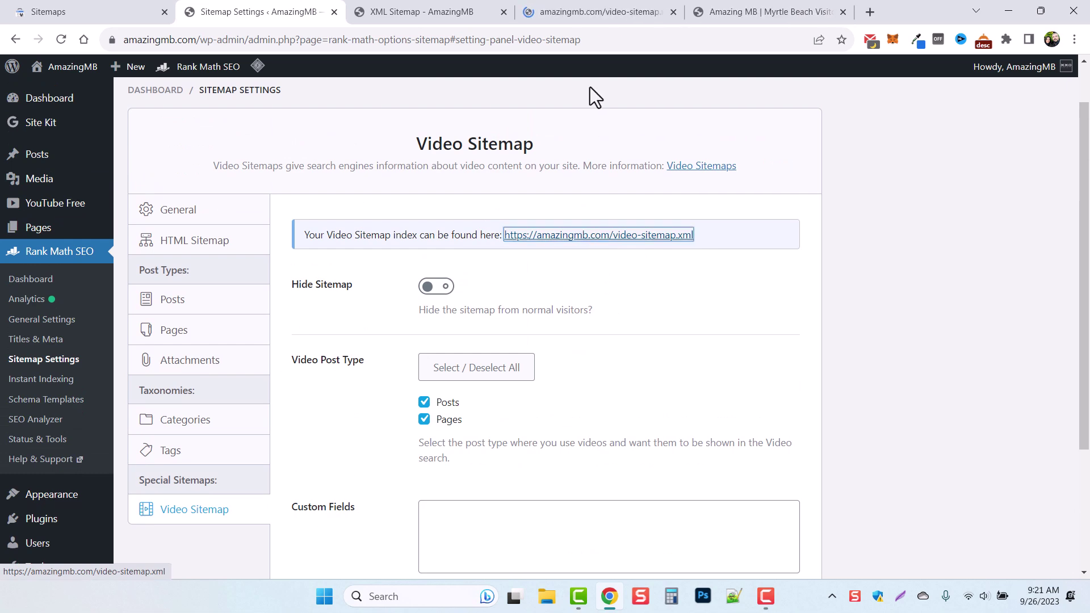
left_click(589, 17)
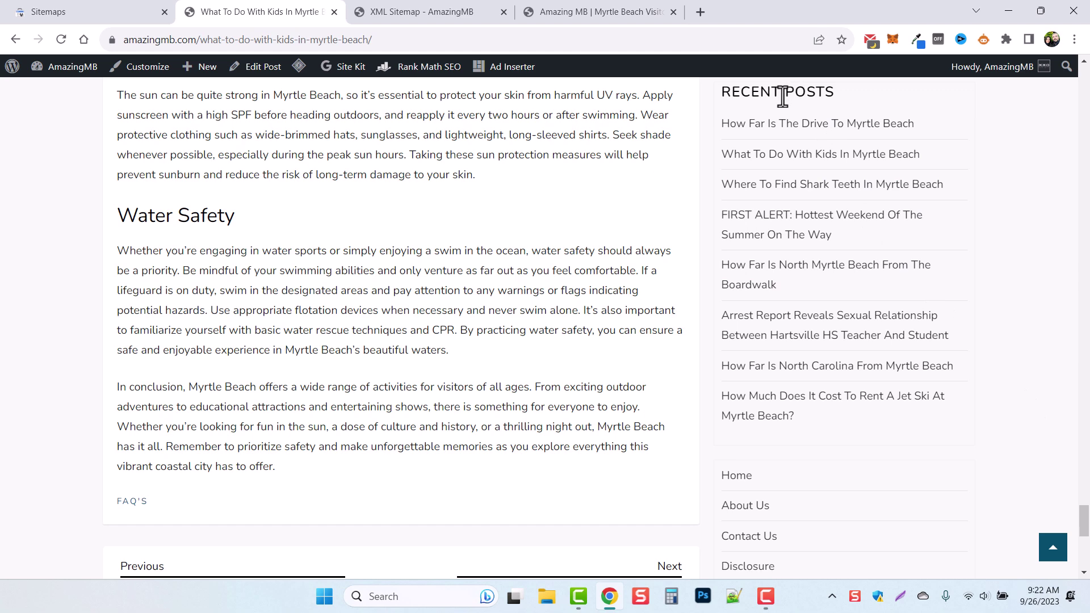
Highlight the RECENT POSTS sidebar heading on the kids post, then return to the amazingmb.com homepage.
left_click_drag(721, 93, 845, 97)
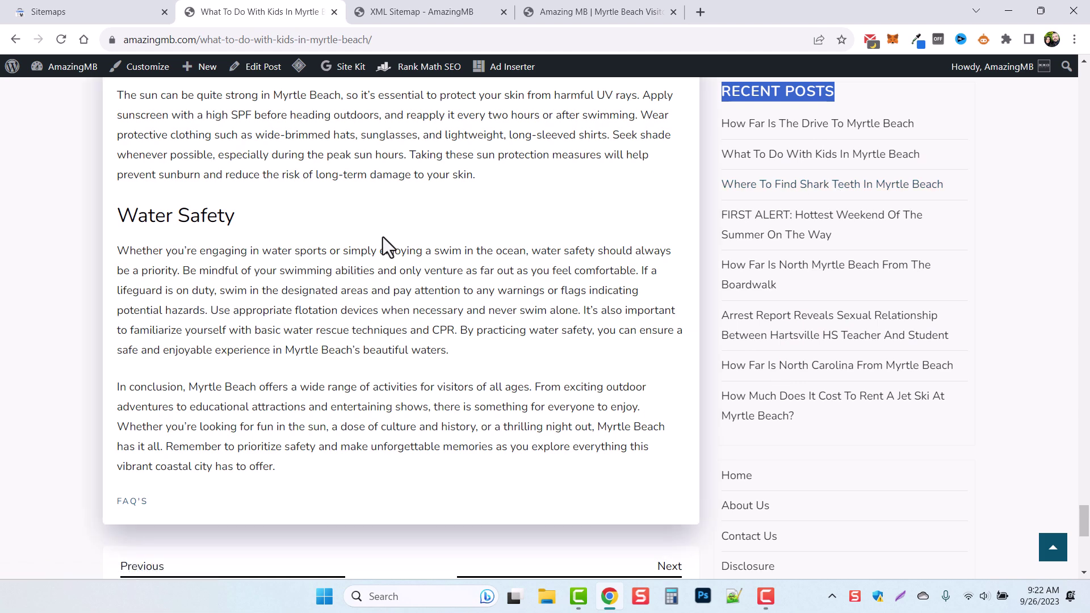
key("alt+Left")
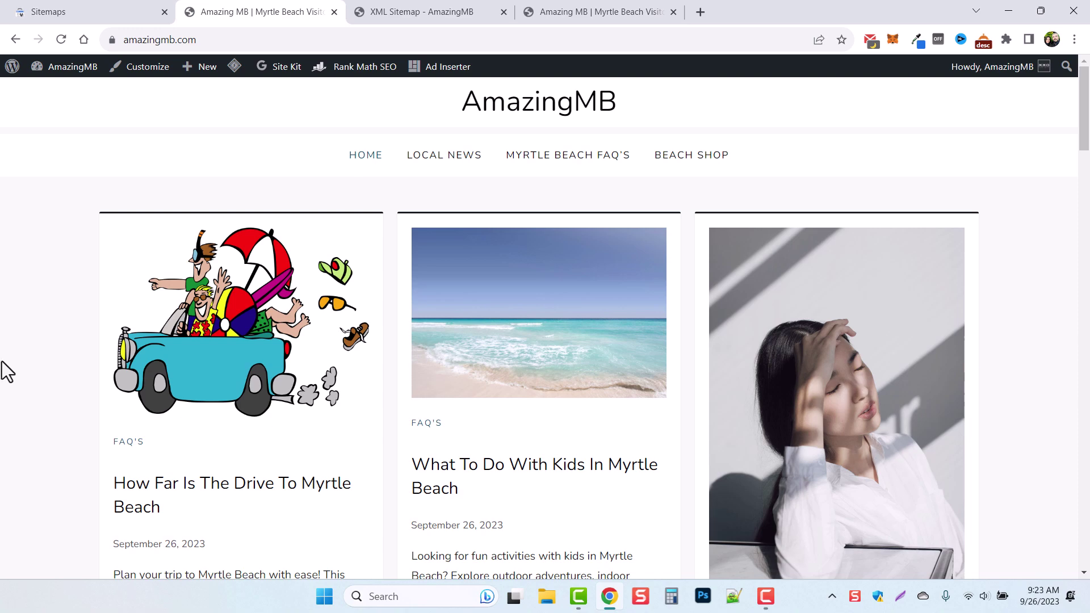
Copy the link address of the 'How Far Is The Drive To Myrtle Beach' post, then return to Search Console.
scroll(7, 372, "down", 8)
scroll(175, 372, "up", 4)
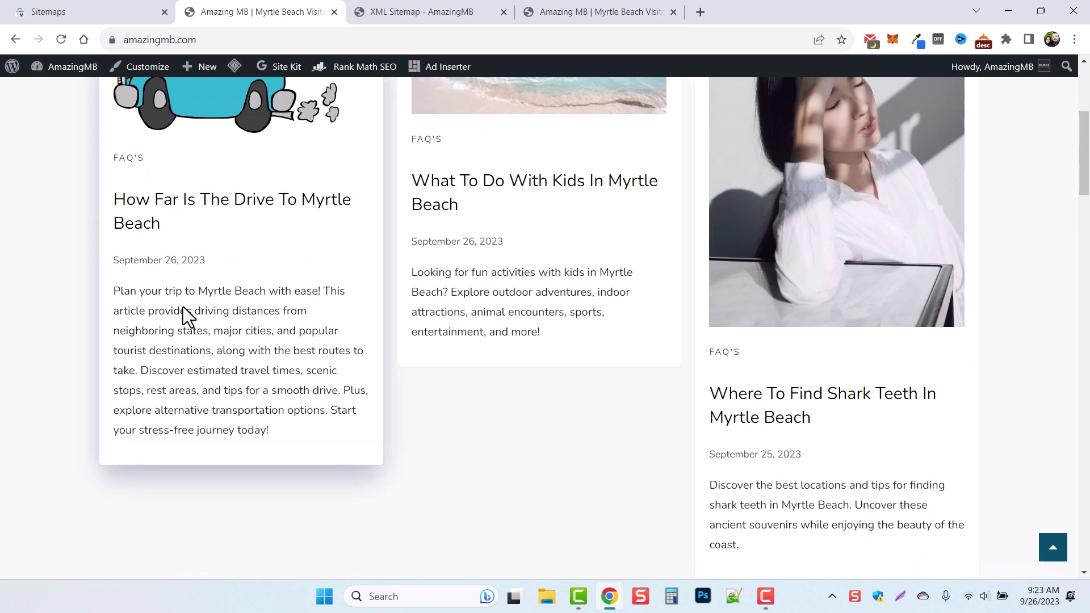
scroll(182, 314, "up", 1)
right_click(232, 270)
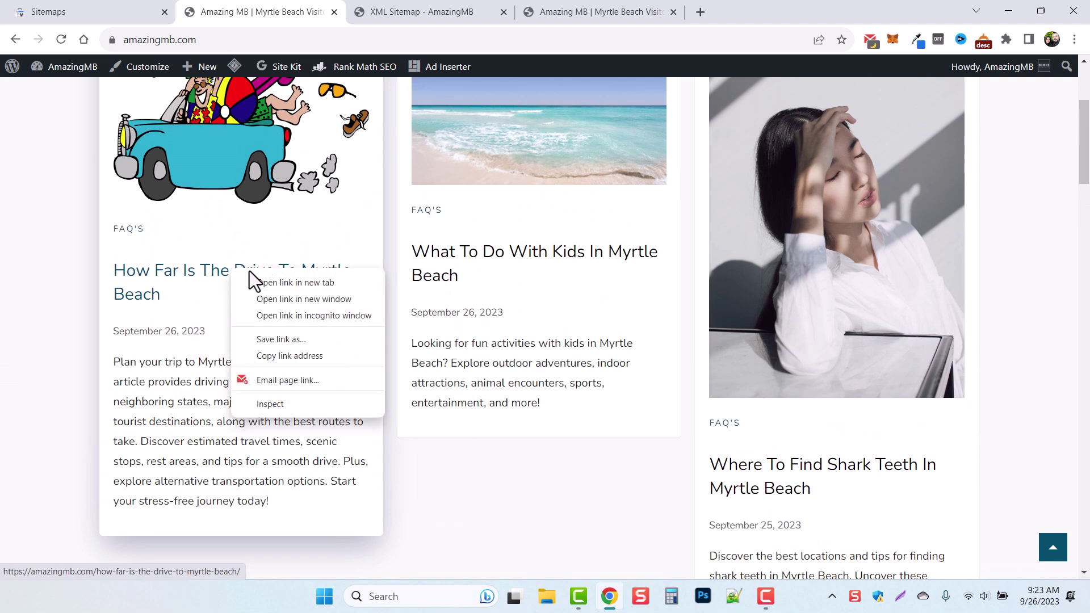
left_click(293, 355)
left_click(102, 10)
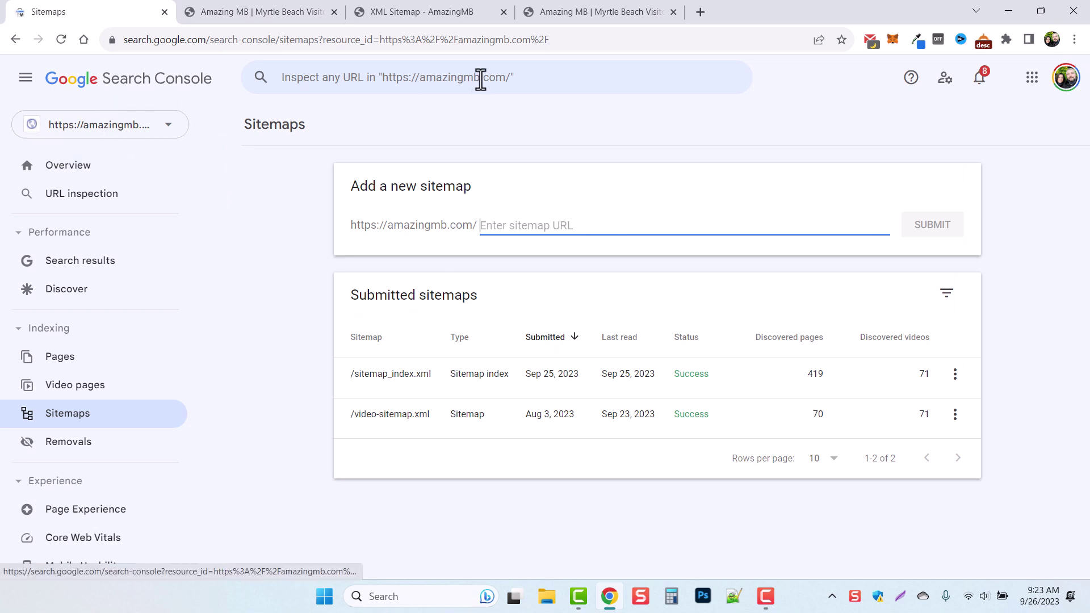
Inspect the copied 'How Far Is The Drive' post URL, confirm it's not on Google, and request indexing.
left_click(409, 74)
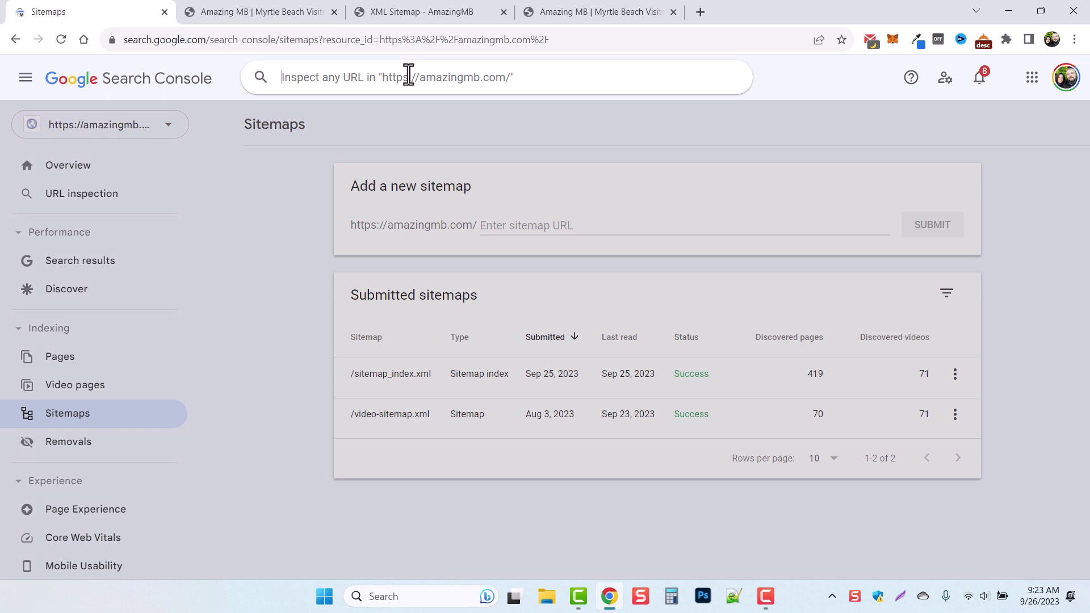
key("ctrl+v")
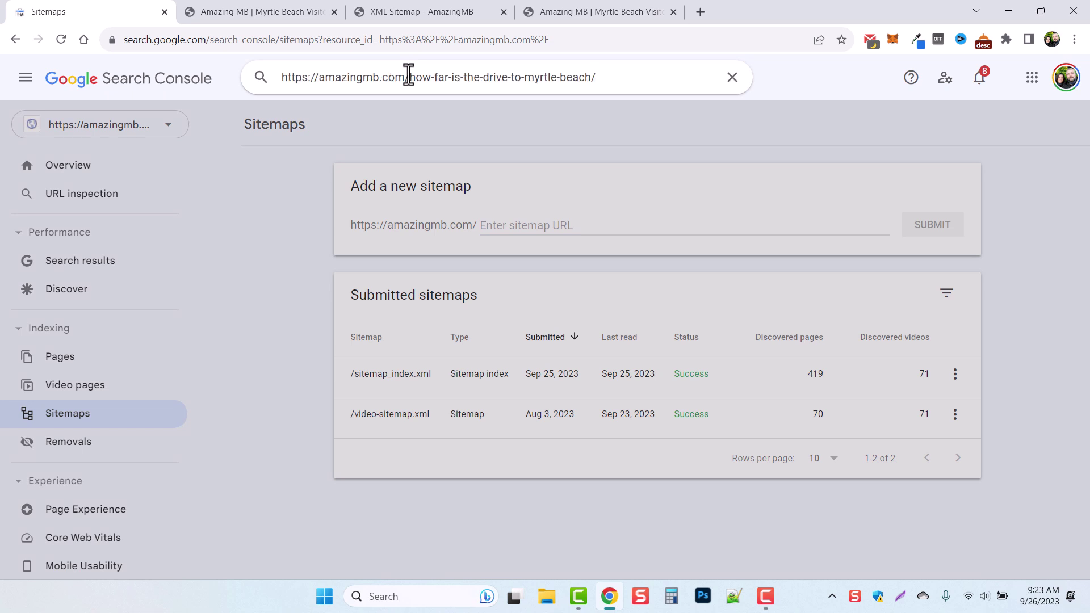
key("Return")
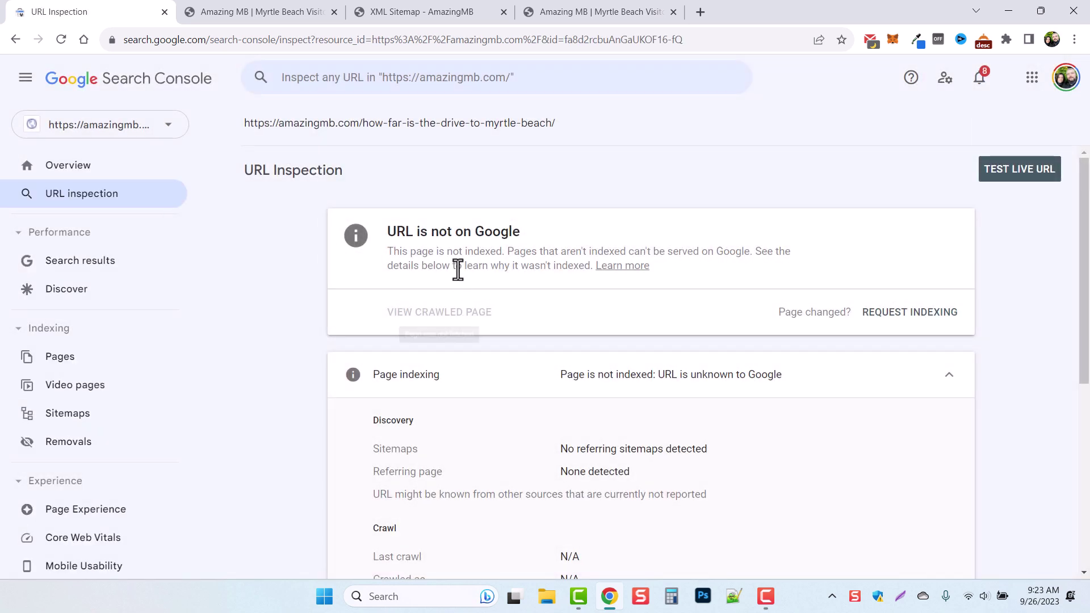
left_click_drag(388, 232, 519, 233)
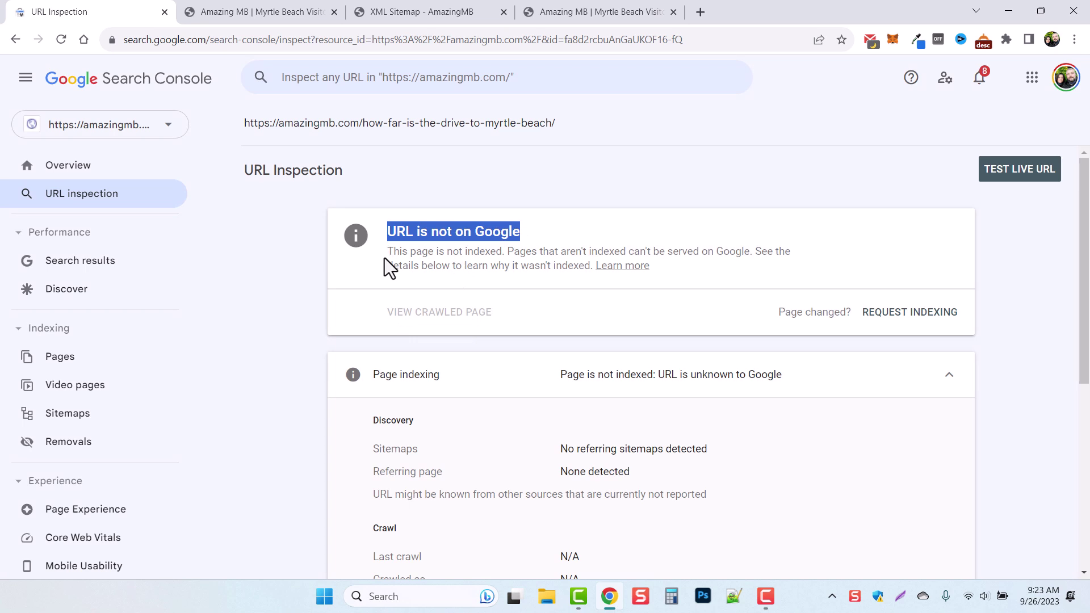
left_click(899, 314)
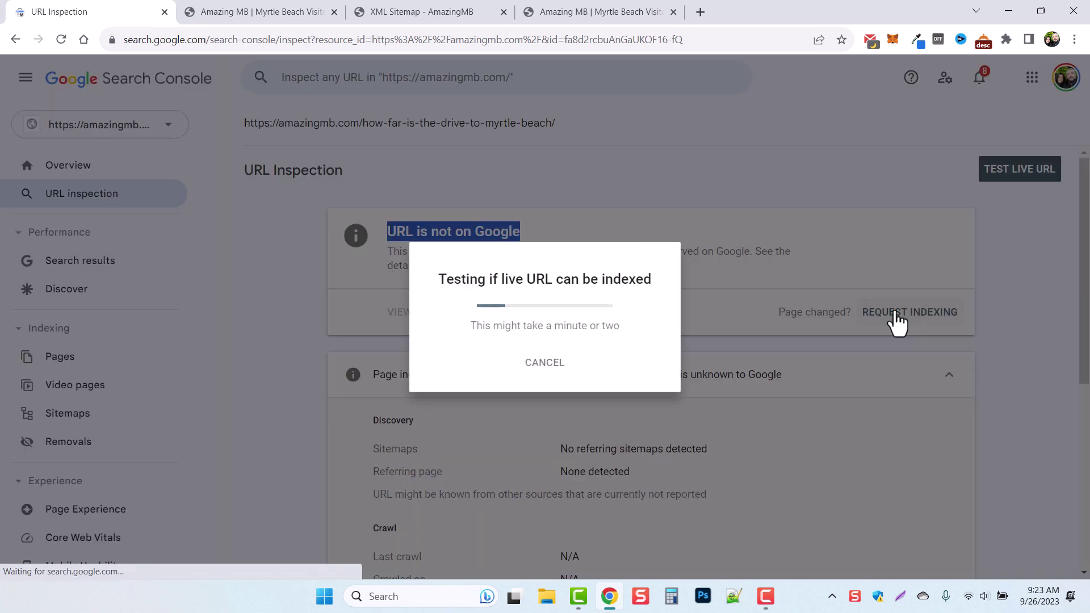